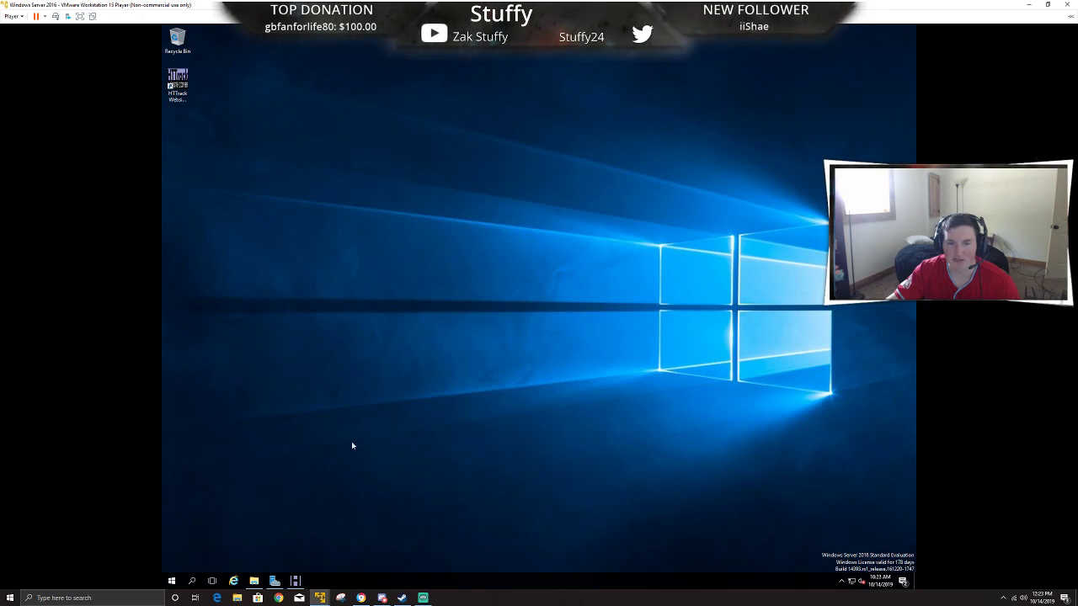
Open the HTTrack website copier and start a new project named "a" with the base path C:\My Web Sites.
left_click(297, 580)
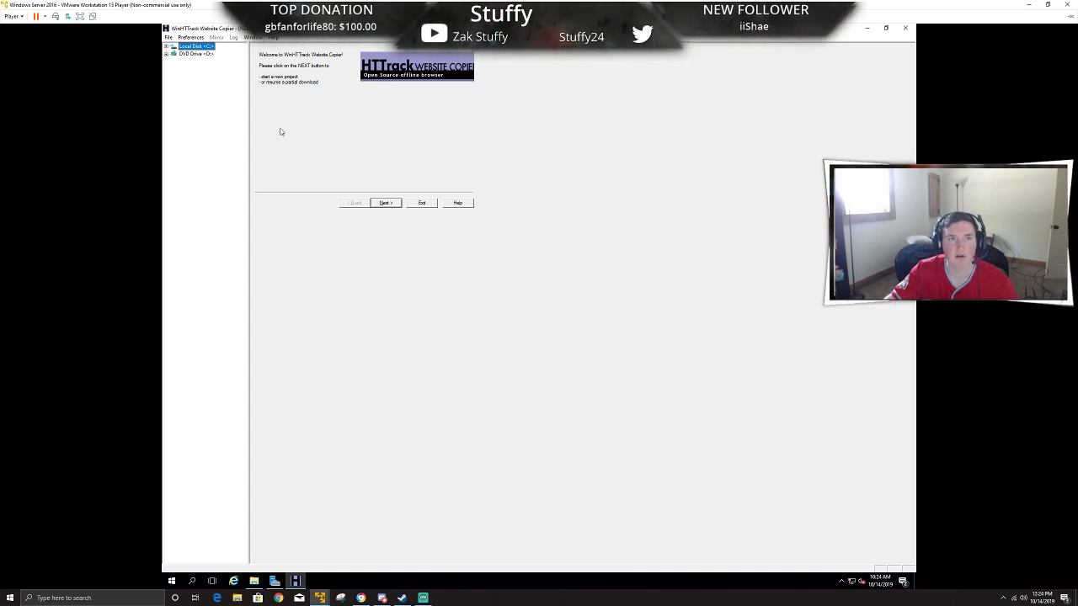
left_click(381, 202)
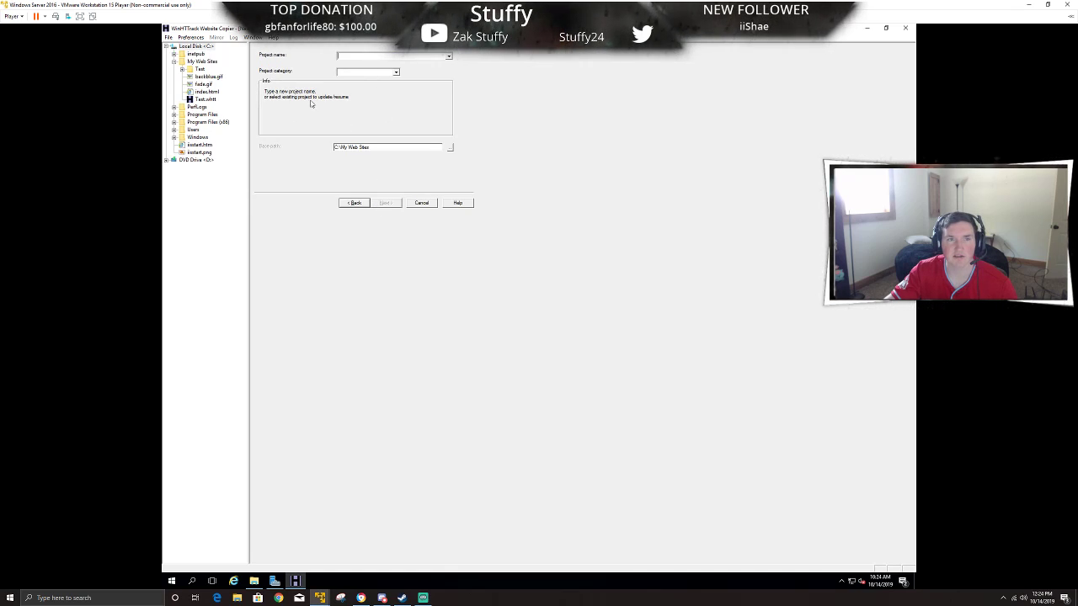
left_click(433, 54)
type("a")
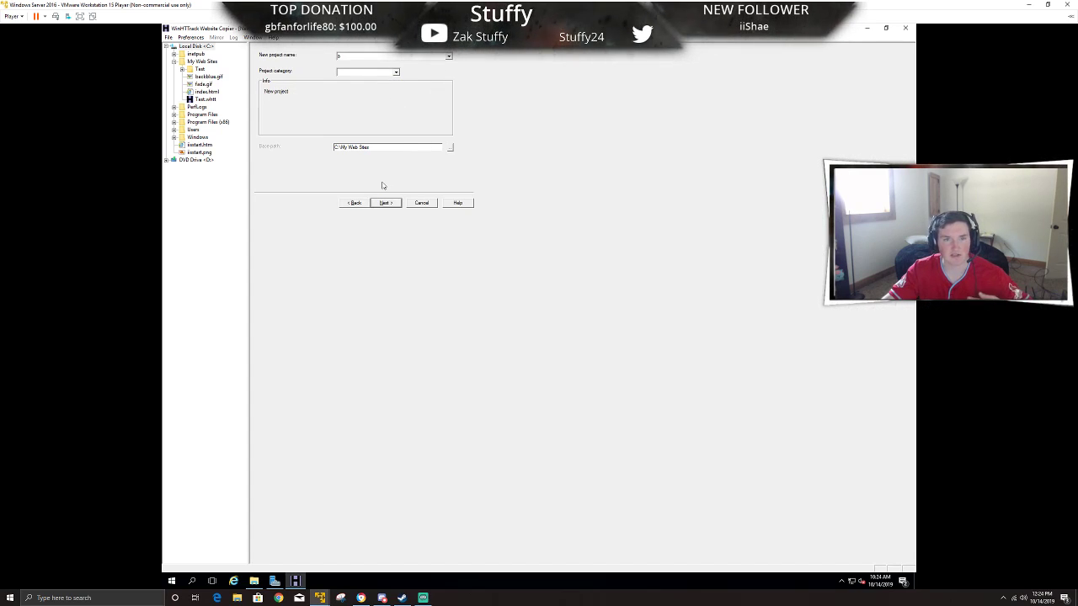
left_click(386, 203)
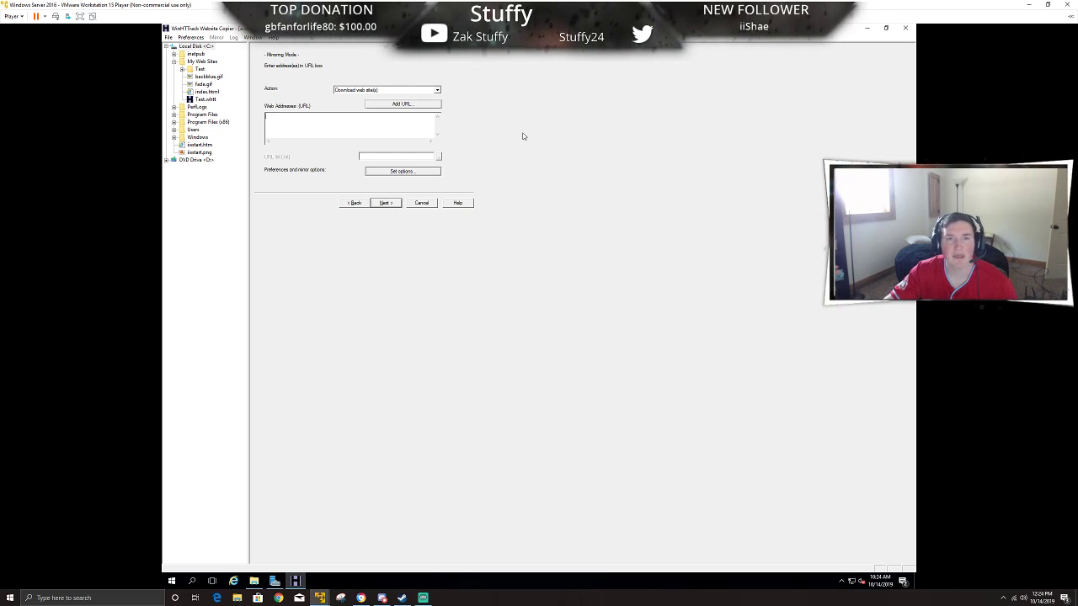
left_click(386, 103)
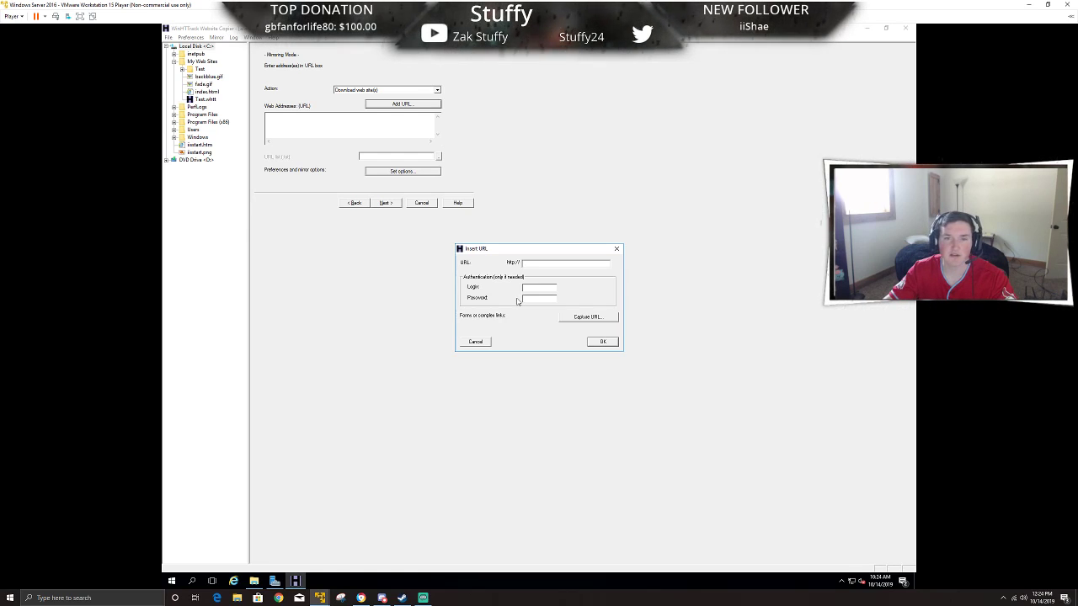
left_click(615, 250)
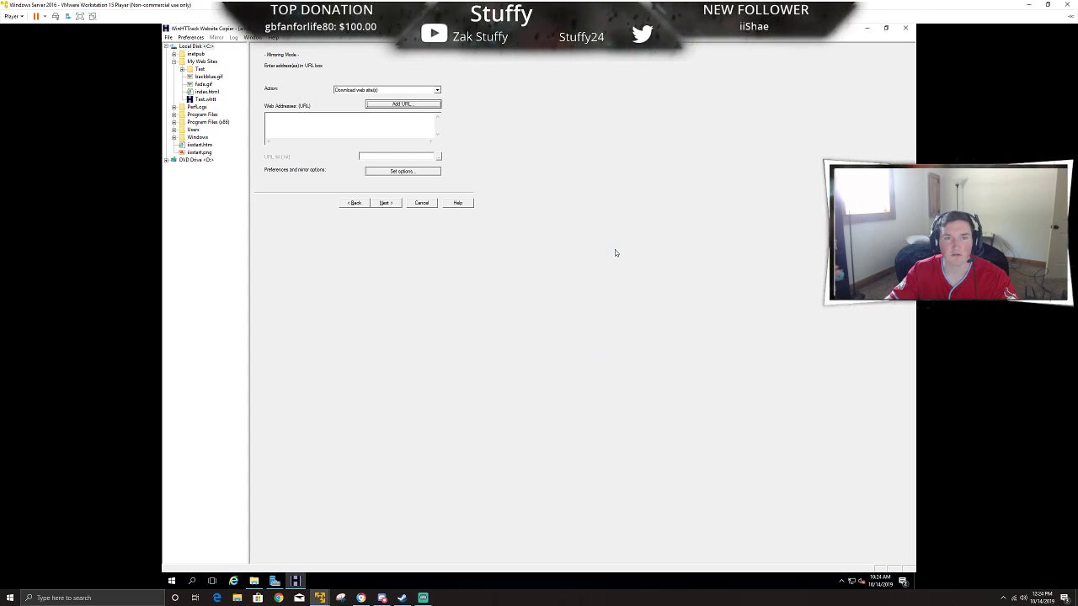
left_click(385, 203)
left_click(412, 126)
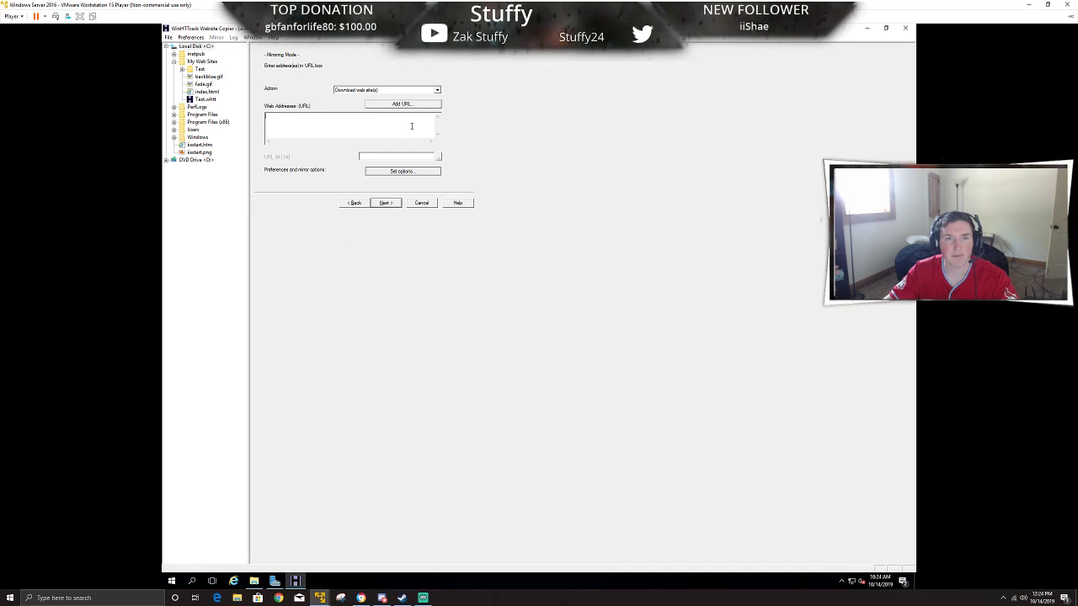
left_click(419, 106)
type("dfasdf")
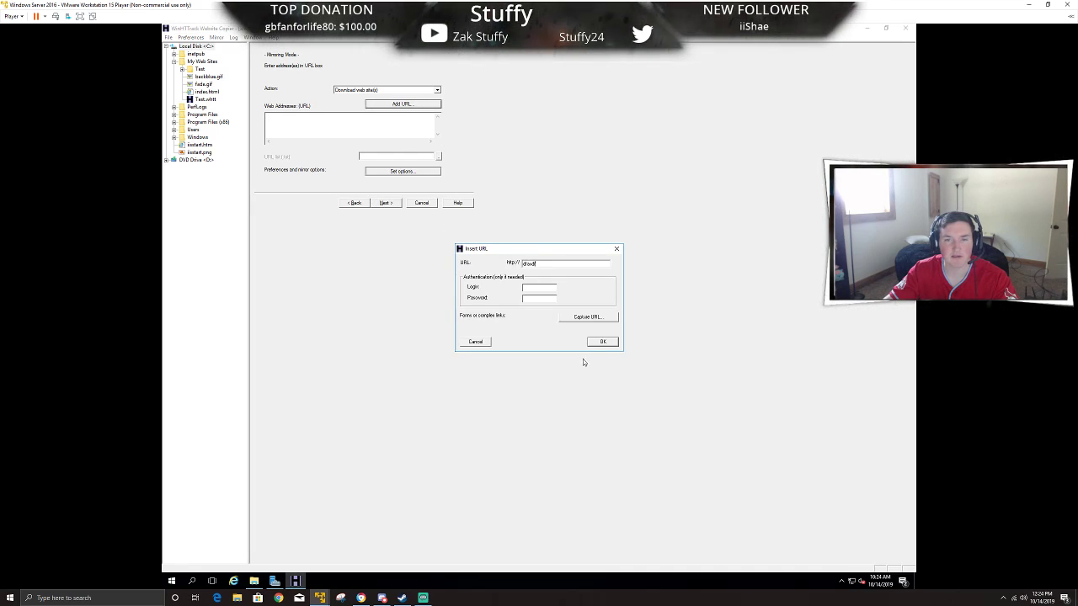
left_click(603, 341)
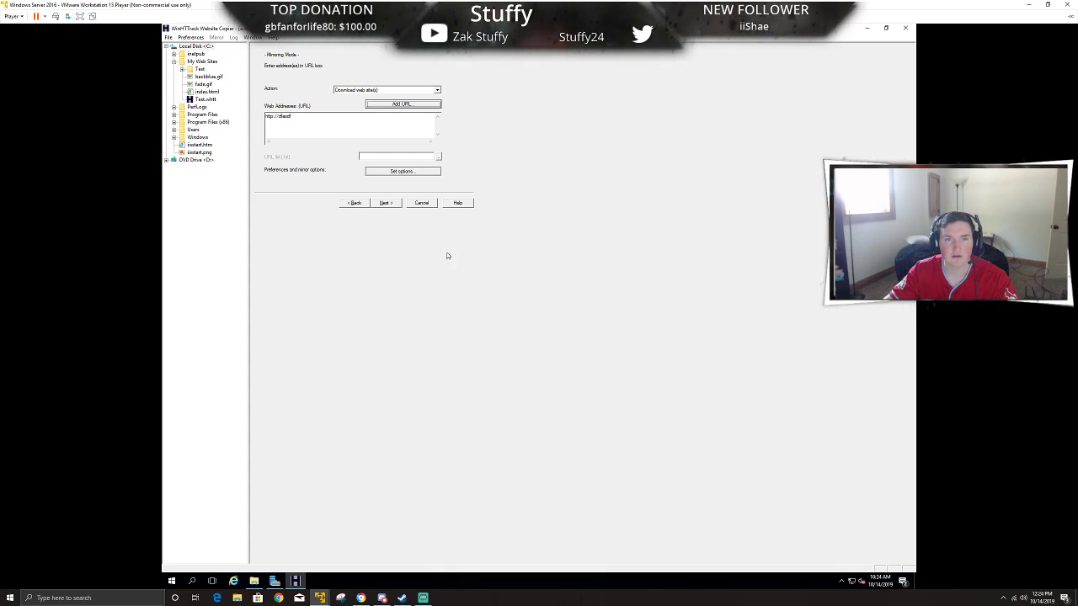
left_click(385, 204)
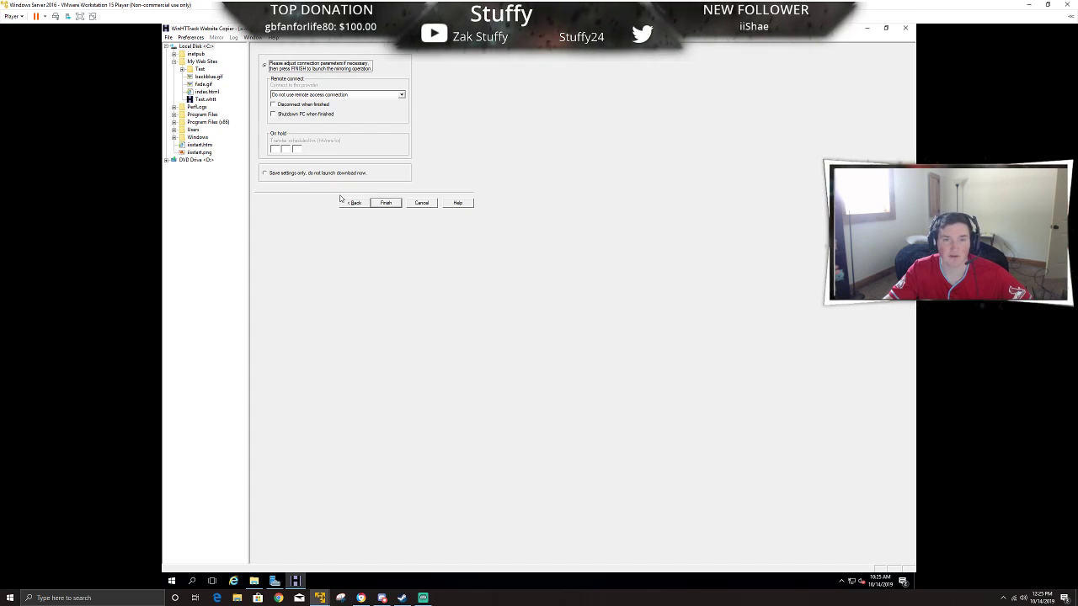
left_click(421, 203)
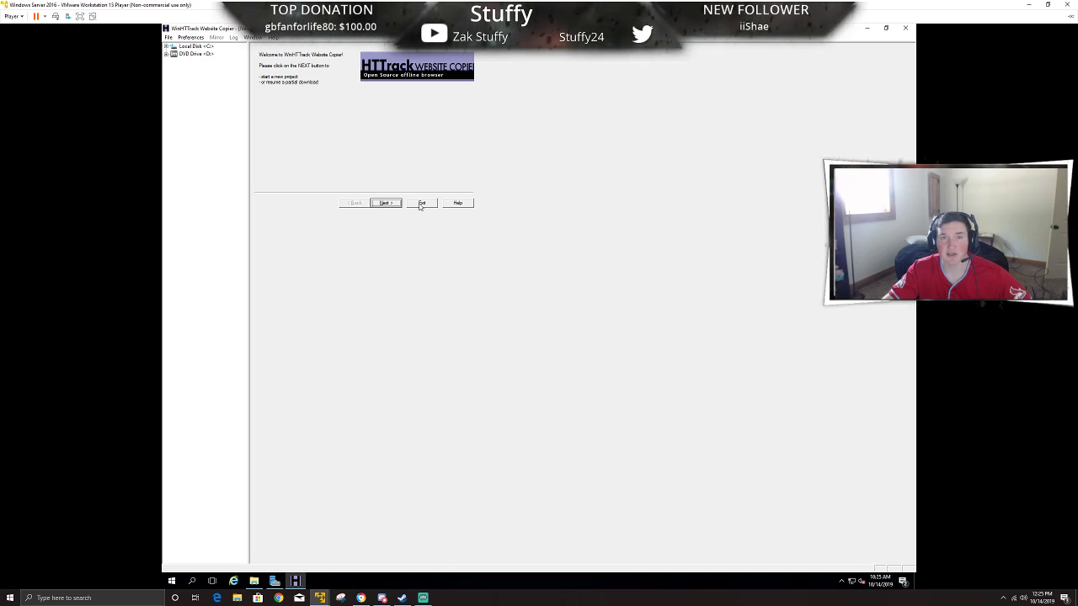
left_click(421, 203)
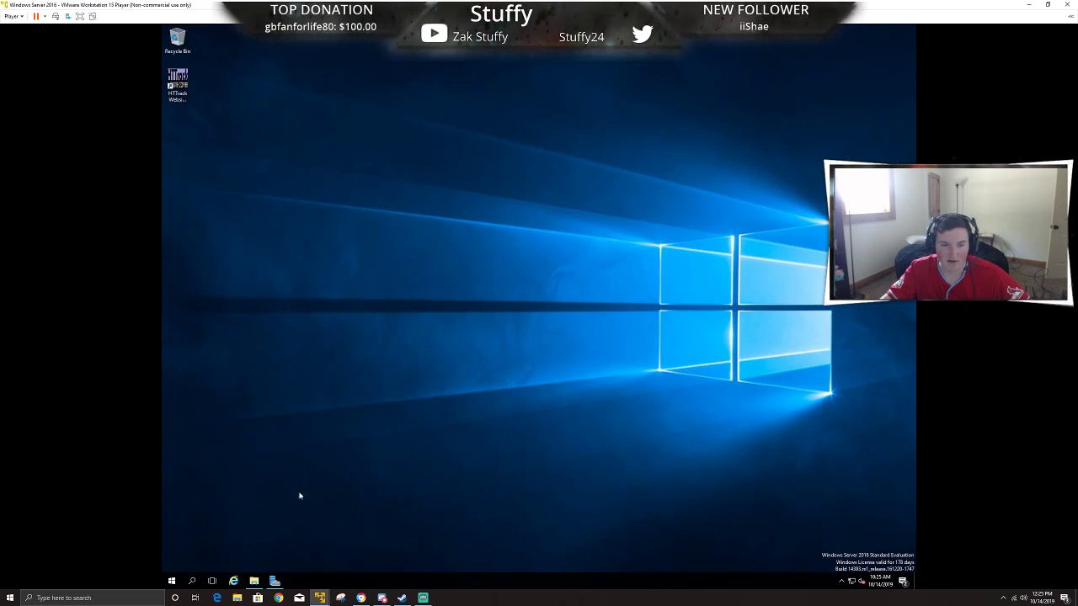
Switch to Server Manager and open Internet Information Services (IIS) Manager for the local IIS server in a maximized window.
mouse_move(259, 581)
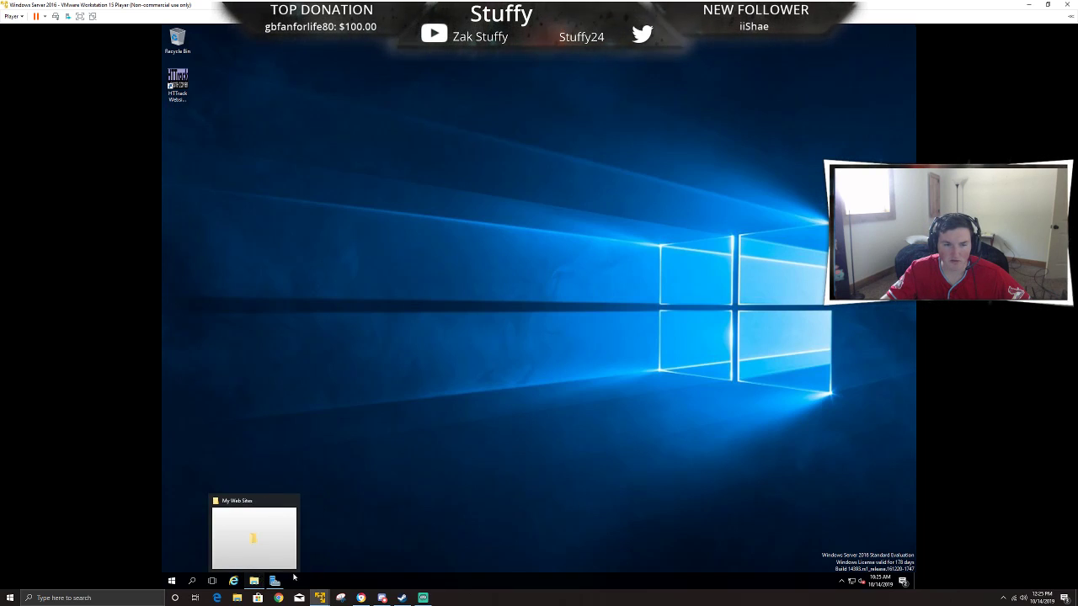
left_click(254, 581)
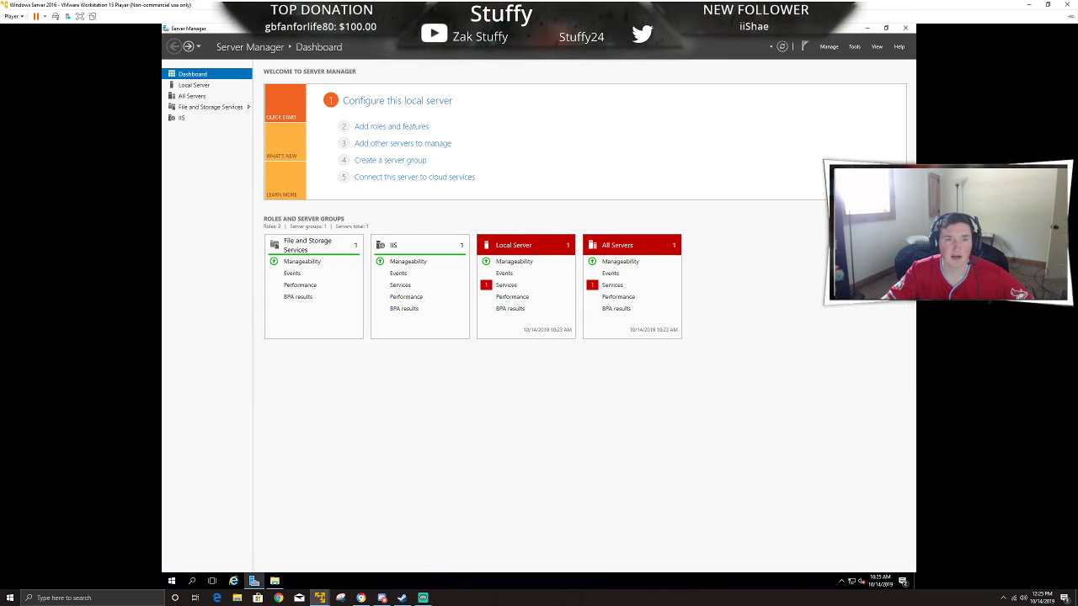
left_click(181, 120)
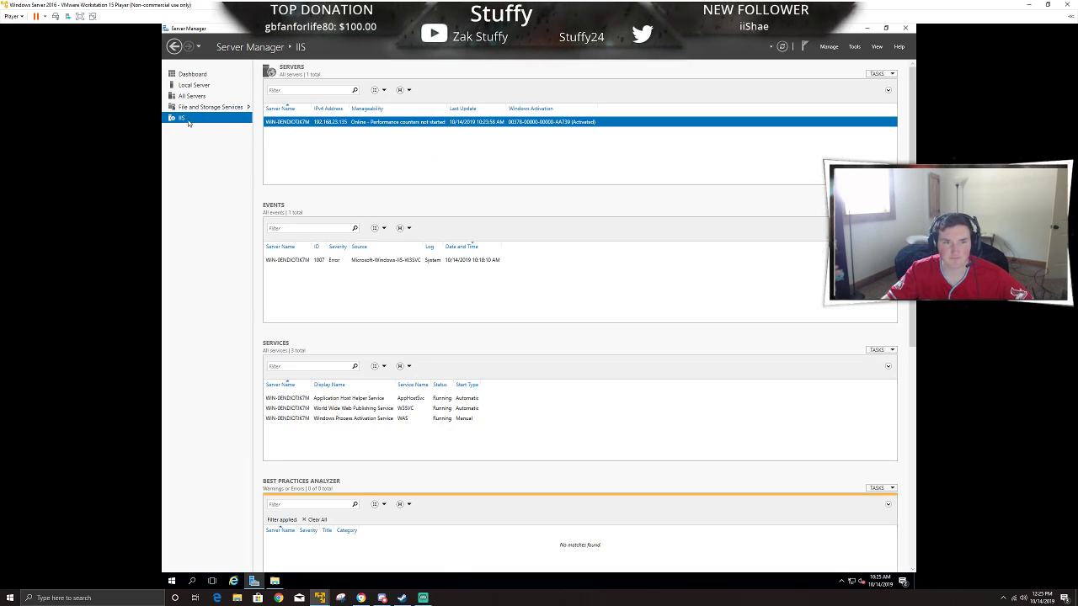
right_click(394, 123)
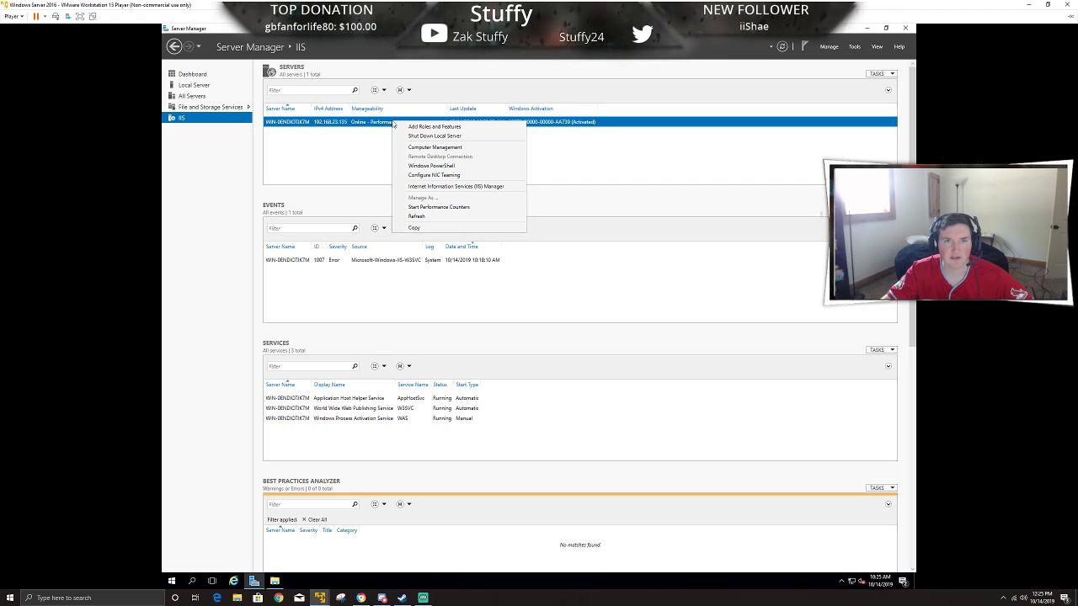
left_click(462, 186)
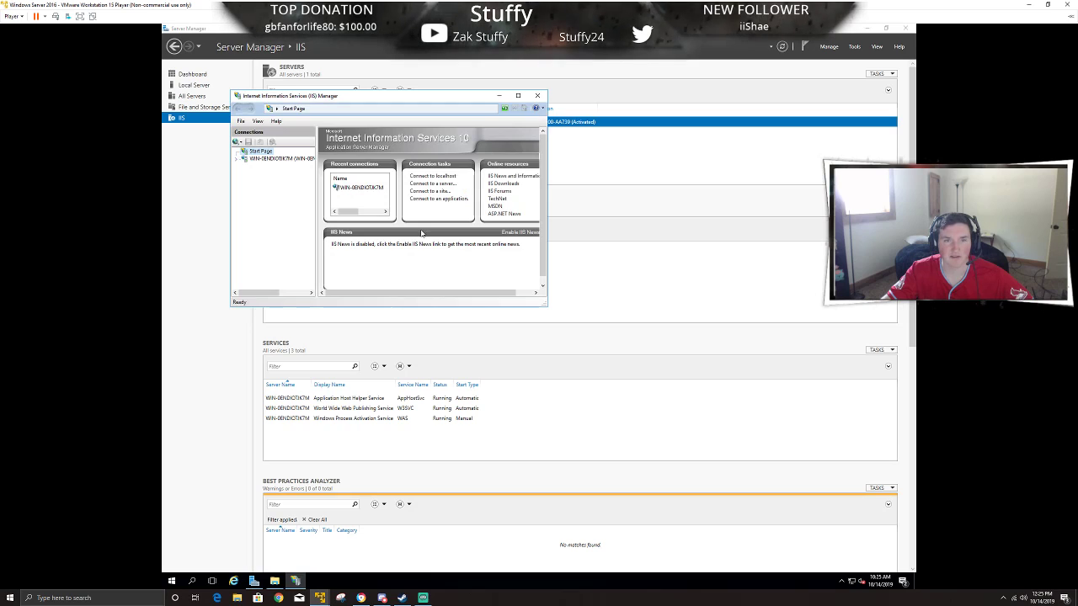
left_click(518, 95)
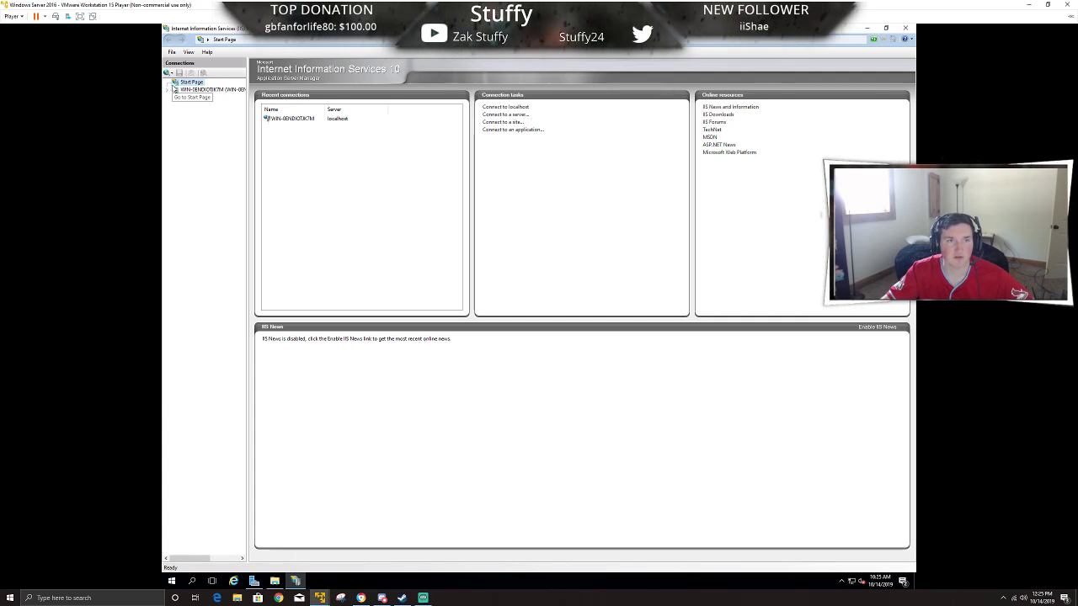
Expand the server's Sites node and open the form for adding a website.
left_click(171, 90)
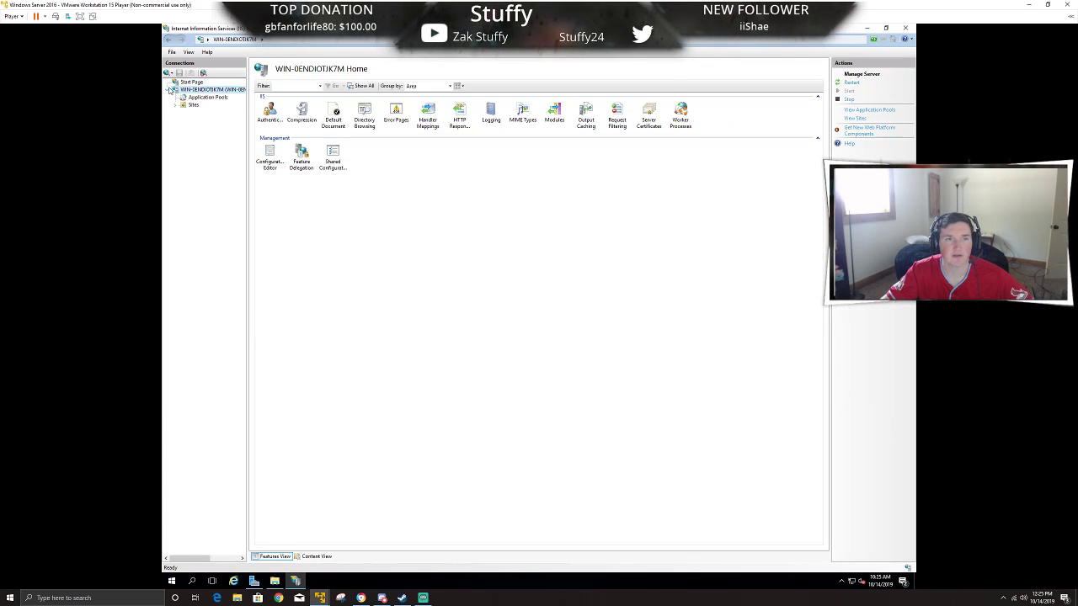
left_click(175, 105)
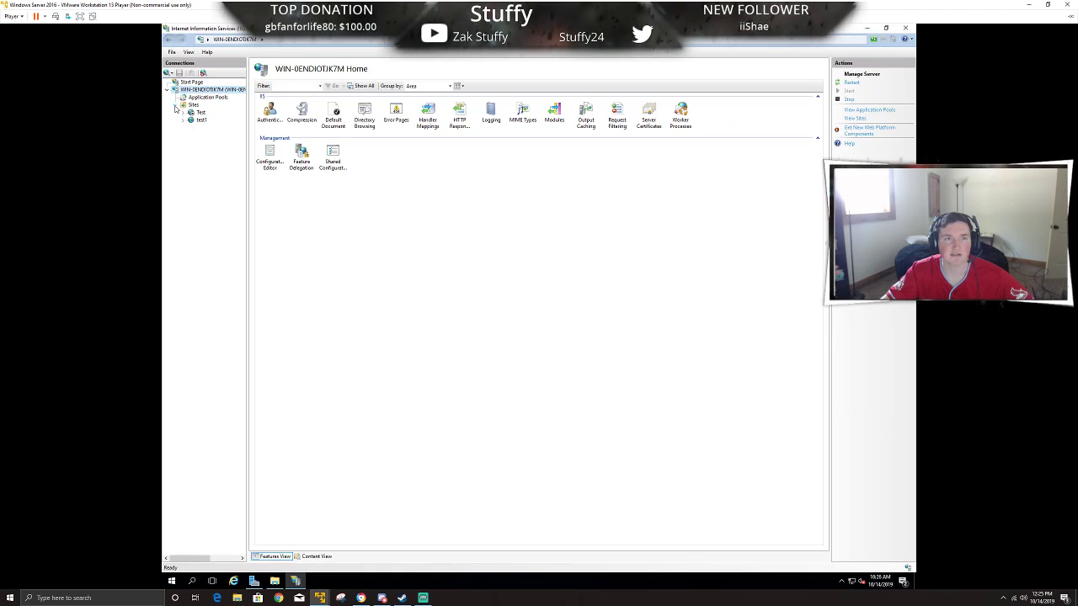
left_click(190, 108)
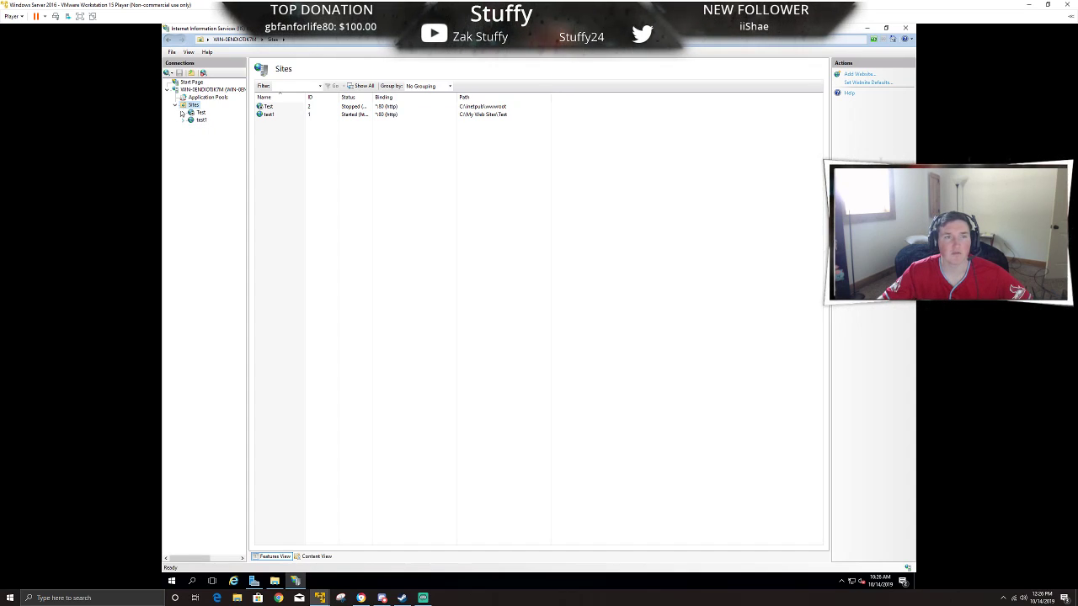
right_click(193, 106)
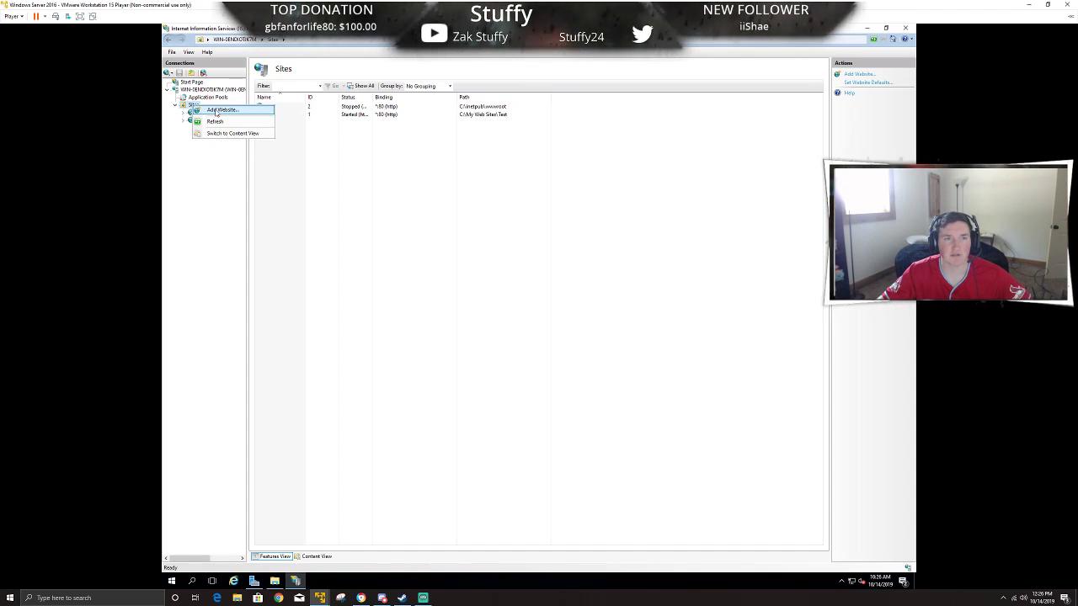
left_click(216, 111)
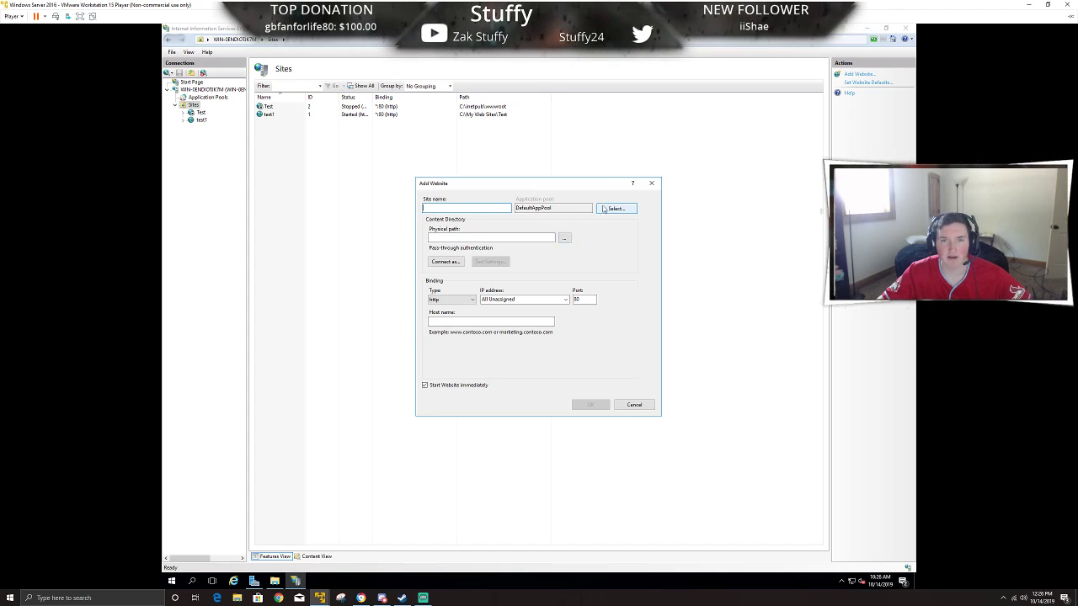
Browse to the C:\My Web Sites\Test folder for the new website's physical path, and cancel the folder selection.
left_click(564, 237)
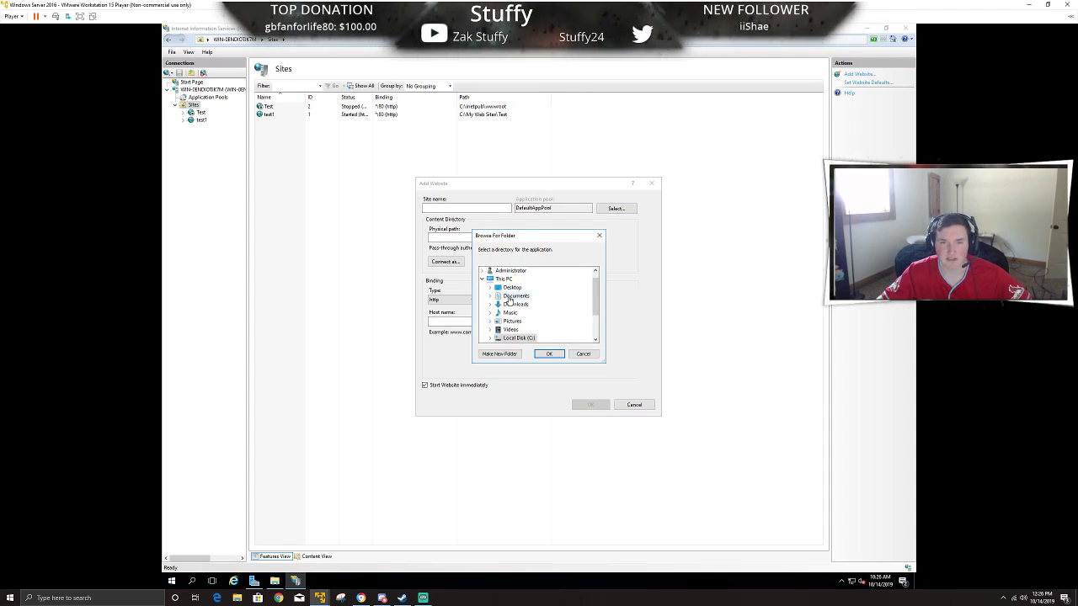
left_click_drag(596, 299, 601, 314)
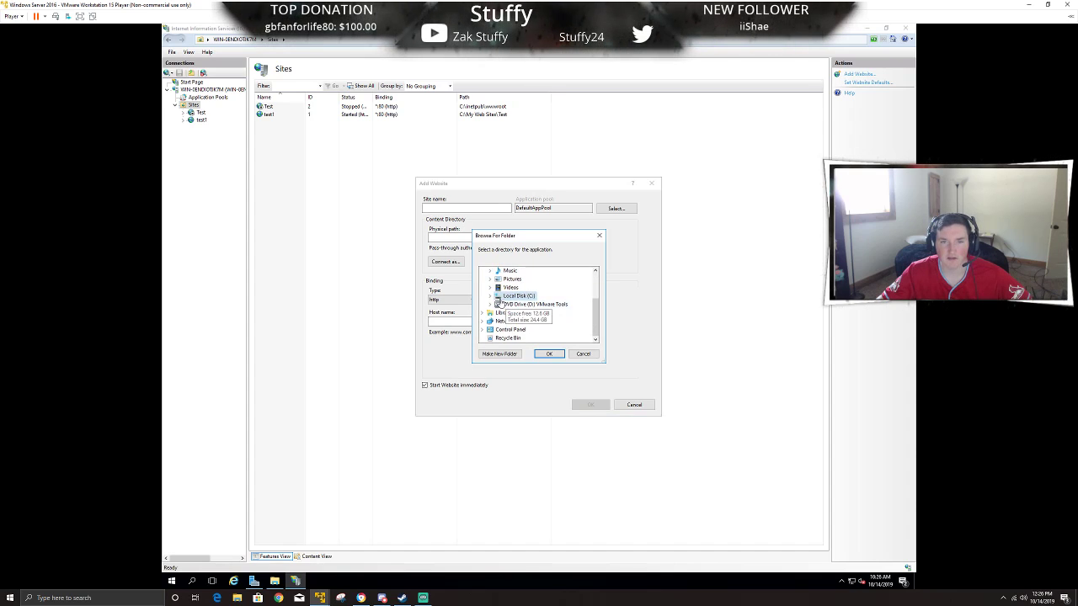
left_click(491, 296)
scroll(490, 300, "down", 1)
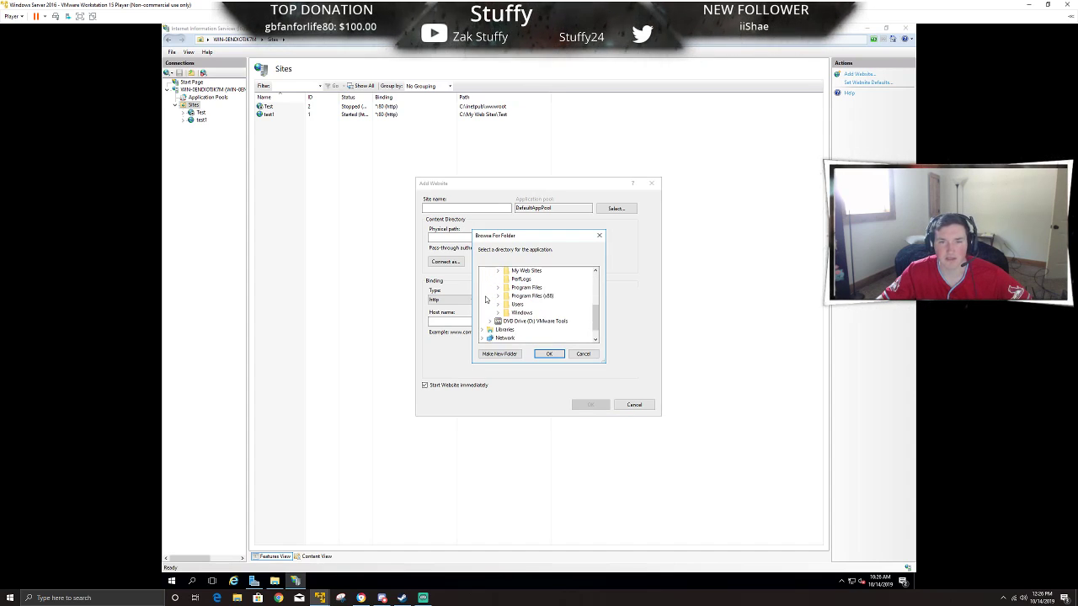
scroll(507, 318, "up", 1)
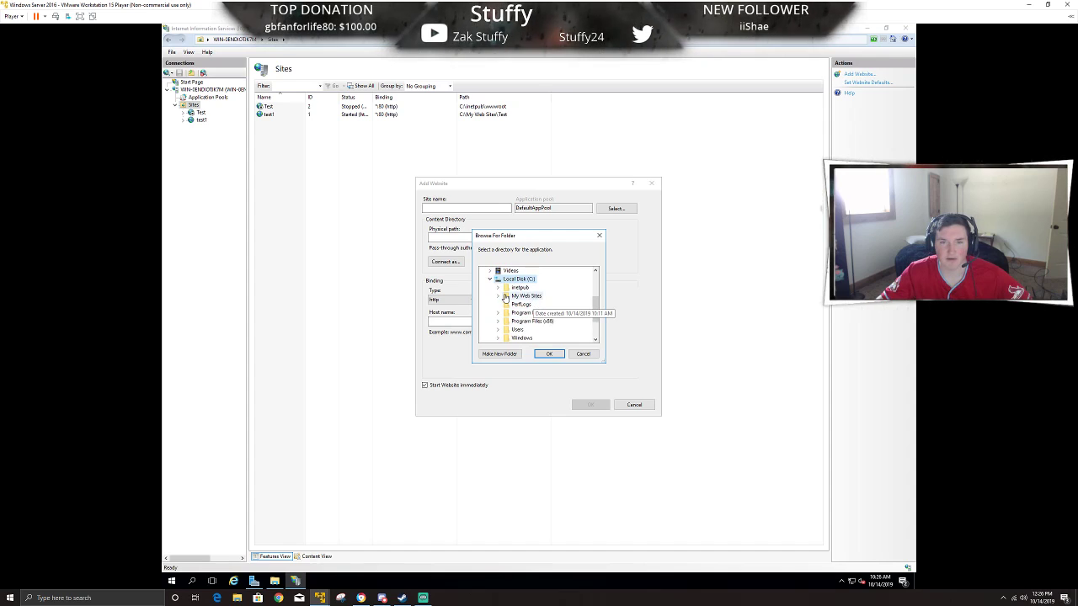
left_click(498, 296)
scroll(499, 299, "down", 1)
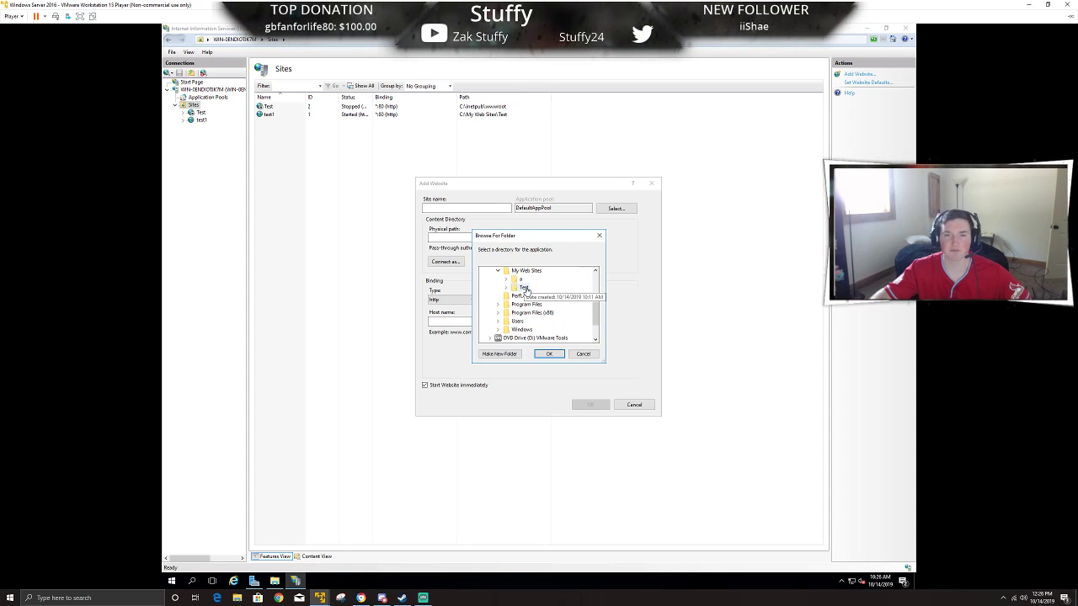
double_click(524, 289)
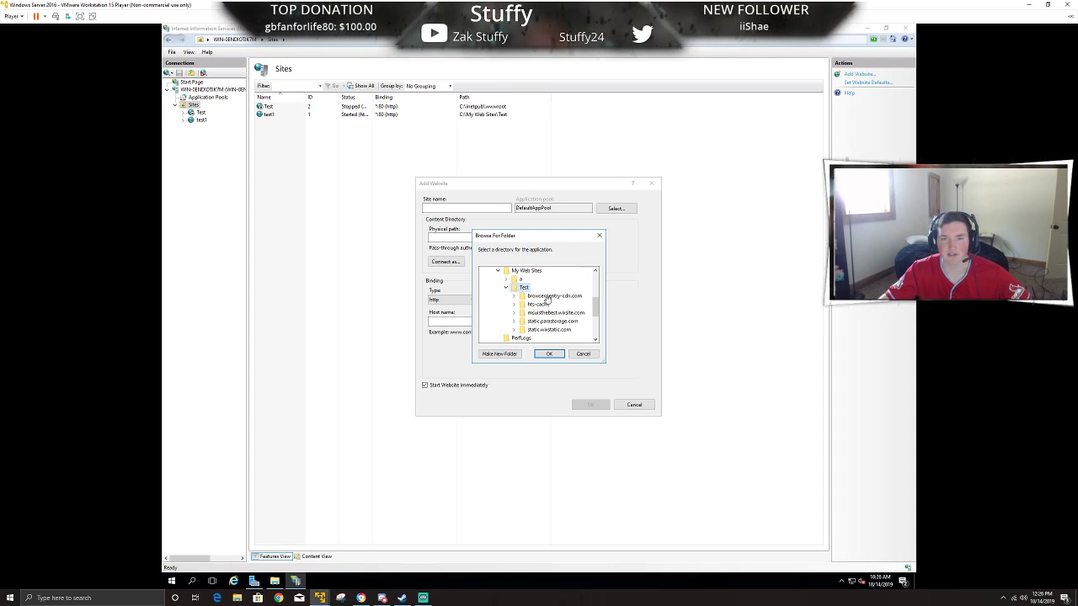
left_click(590, 357)
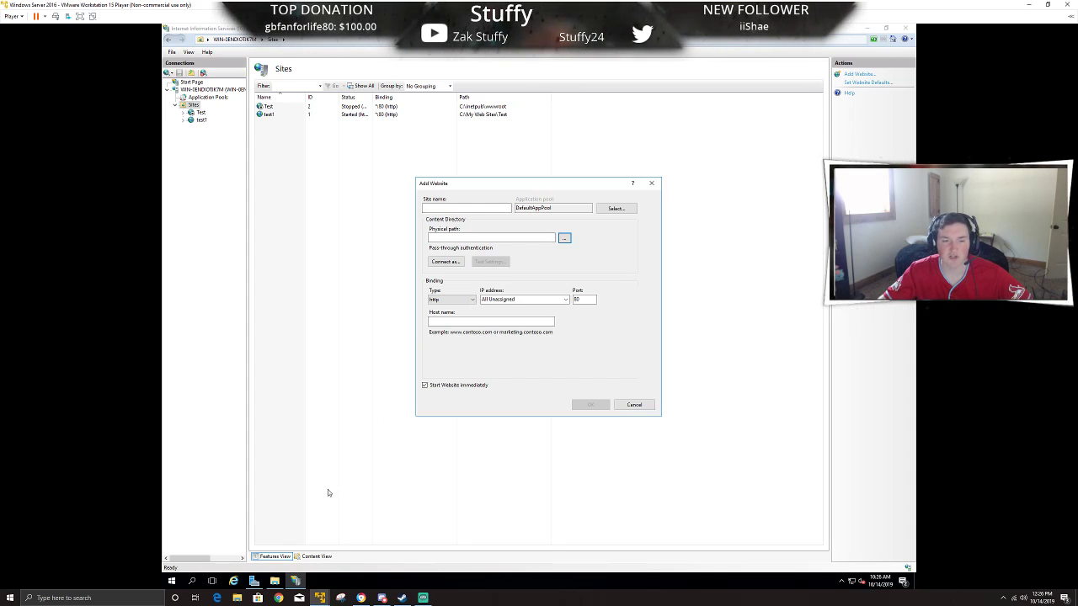
Switch to Internet Explorer, move its window toward the middle of the desktop, and go to msuisthebest.wixsite.com.
left_click(233, 580)
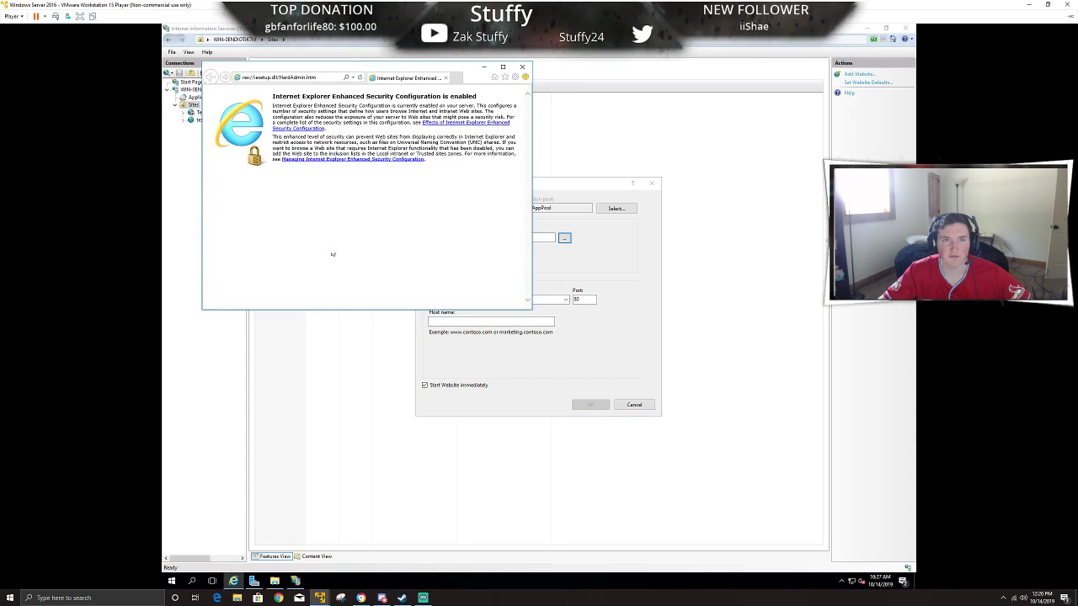
left_click_drag(329, 70, 491, 121)
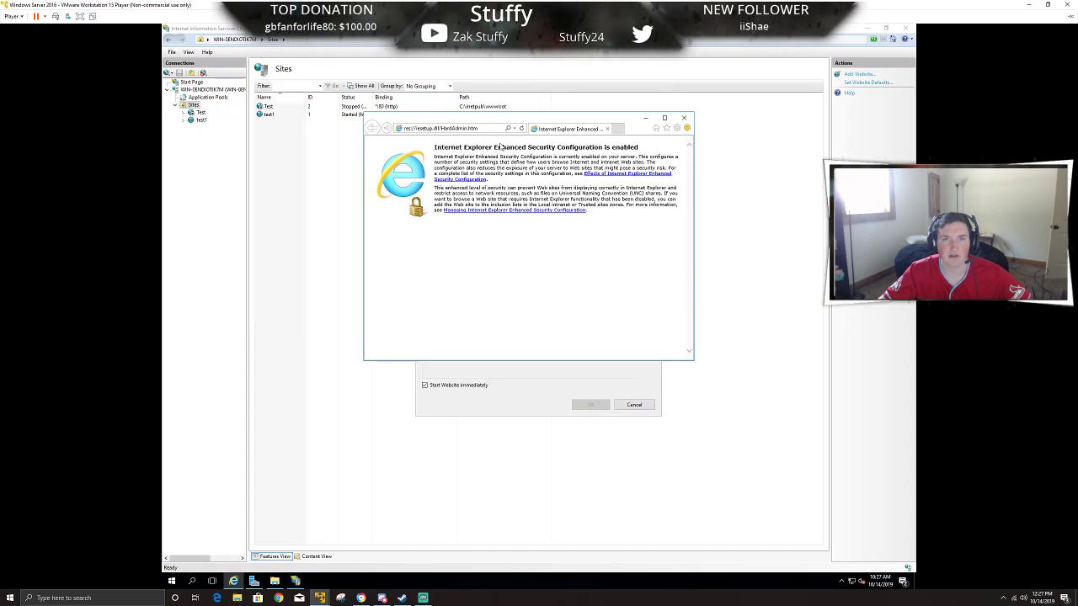
left_click(485, 129)
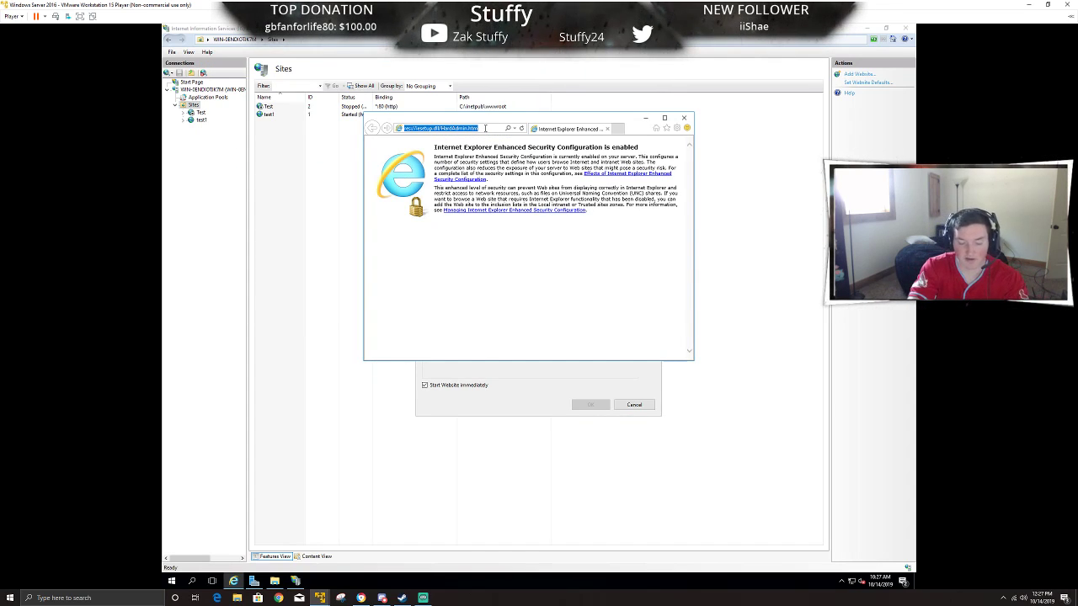
type("m")
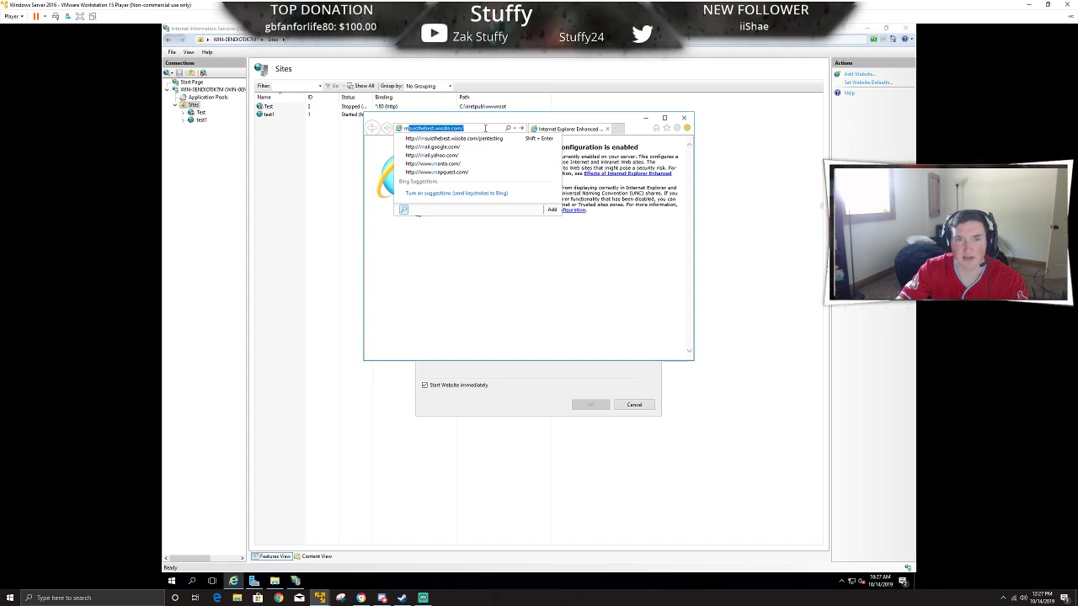
key("Return")
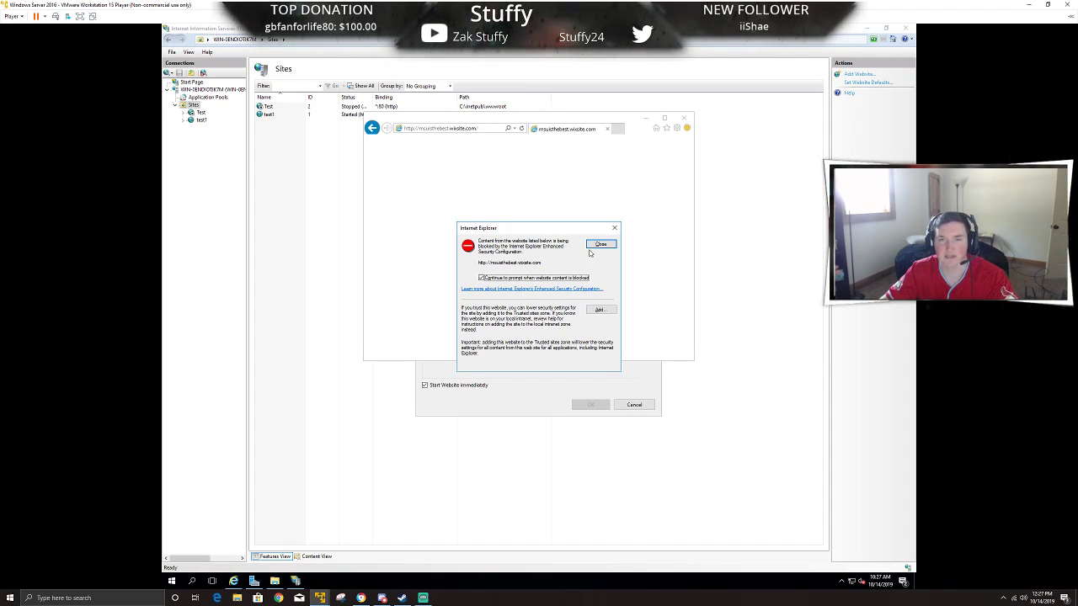
Dismiss the blocked-content warning, reload msuisthebest.wixsite.com, and dismiss the repeated warning.
left_click(592, 245)
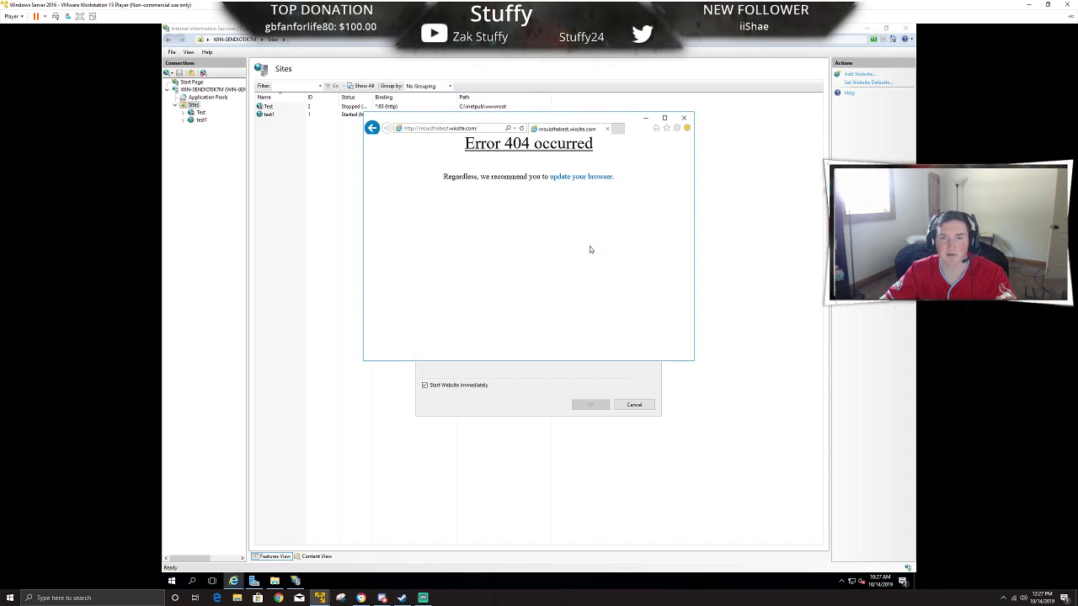
left_click(479, 128)
left_click(482, 128)
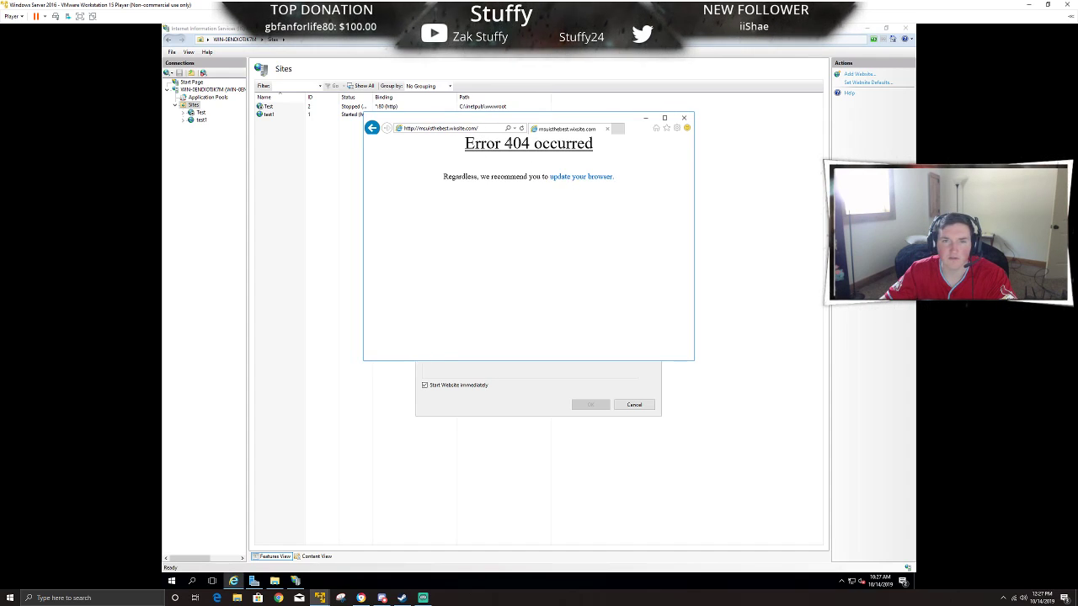
key("Return")
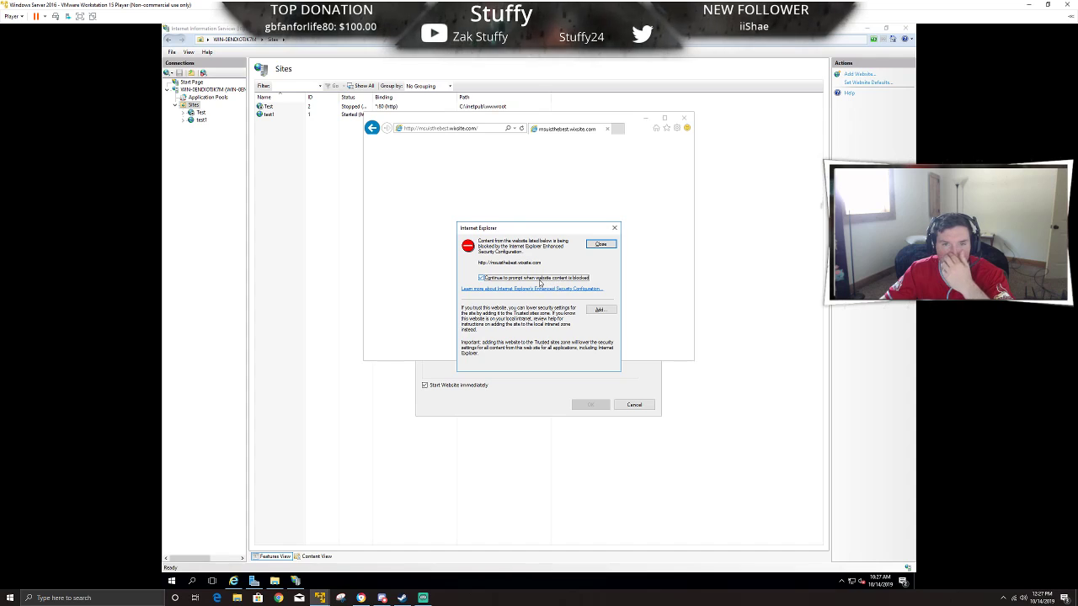
left_click(603, 245)
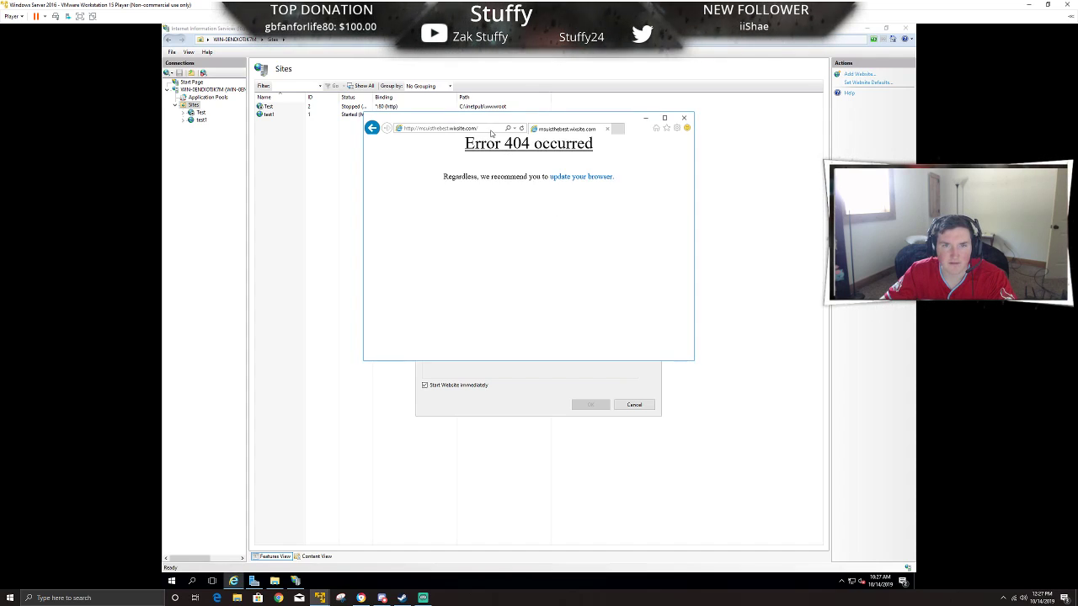
Refresh the page, add msuisthebest.wixsite.com to the Trusted sites zone, dismiss the remaining content warning, and close Internet Explorer.
left_click(521, 128)
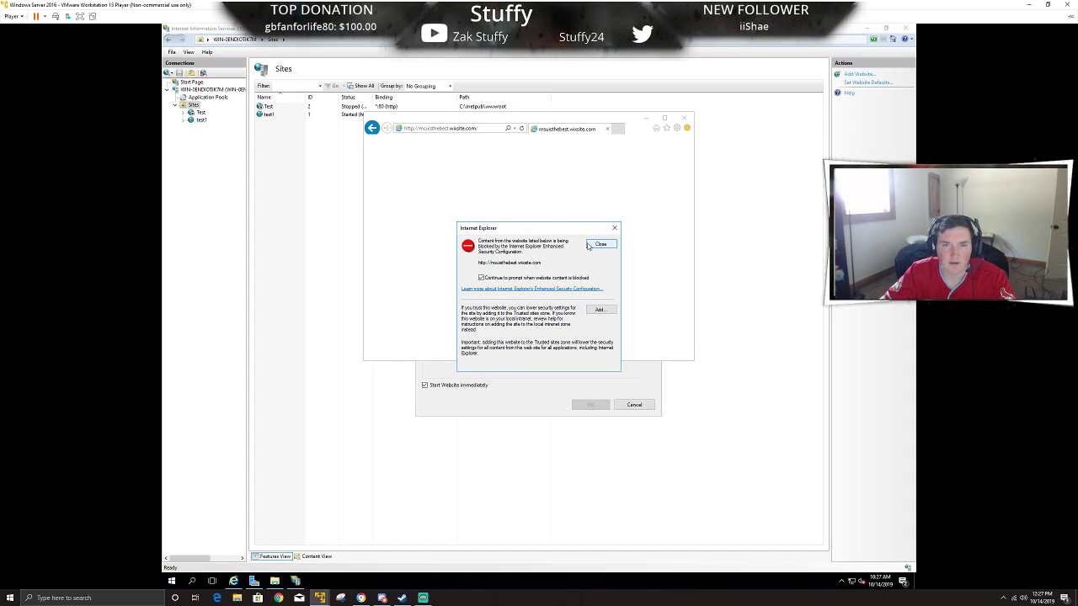
left_click(599, 310)
left_click(598, 291)
left_click(597, 367)
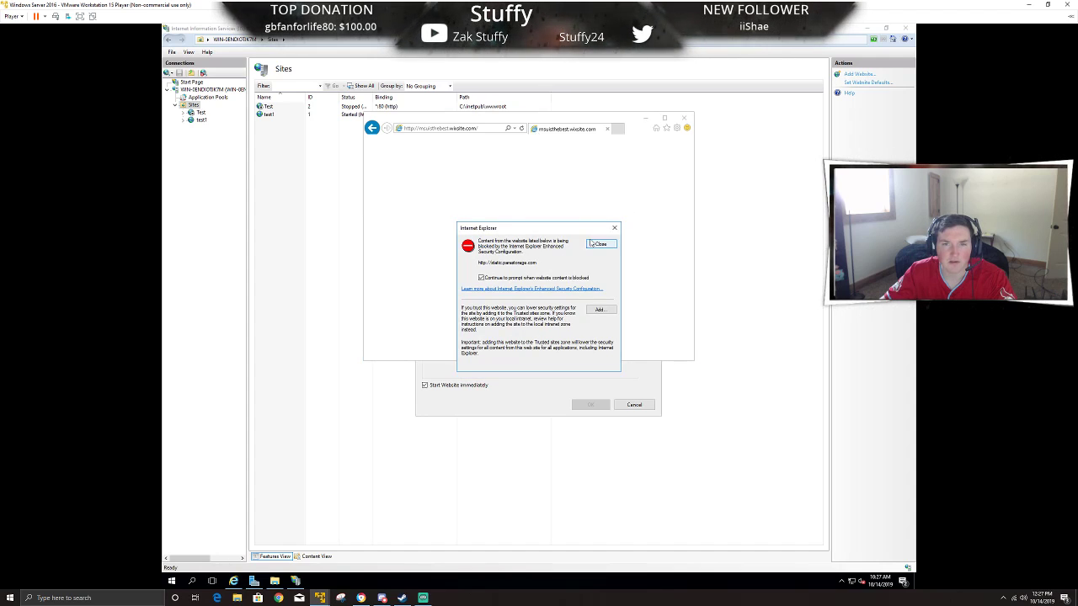
left_click(591, 246)
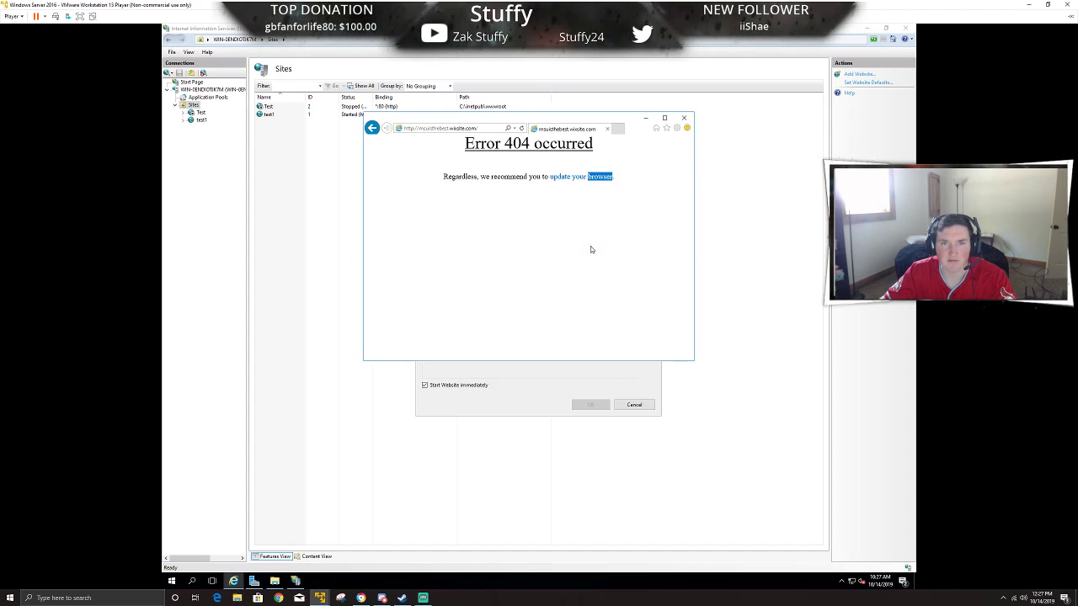
left_click(683, 118)
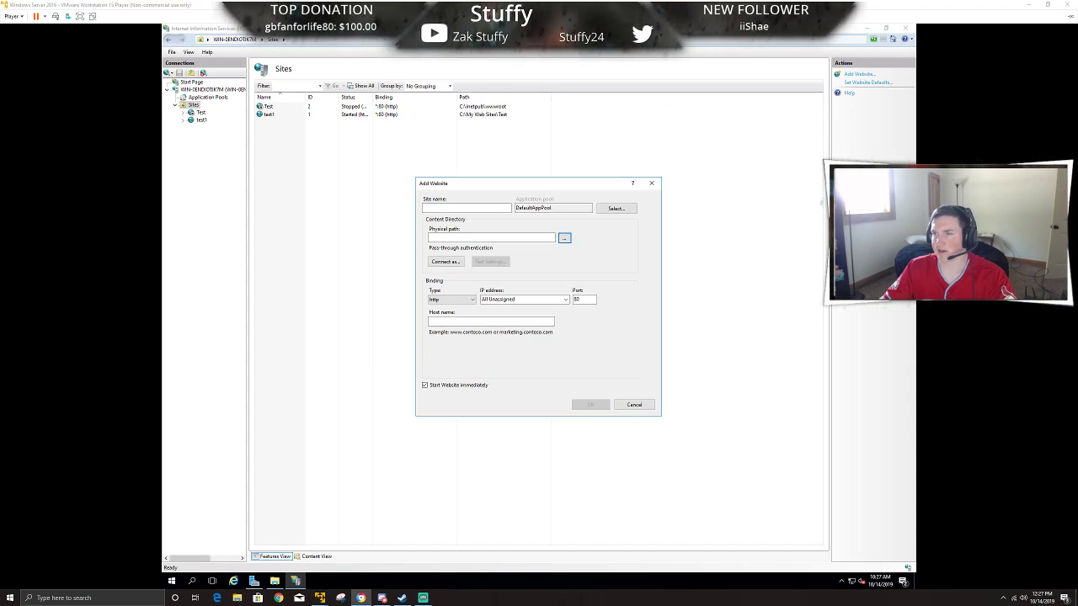
Switch to Chrome on the host, look through the original site's home page, and minimize the browser.
left_click_drag(1077, 81, 181, 0)
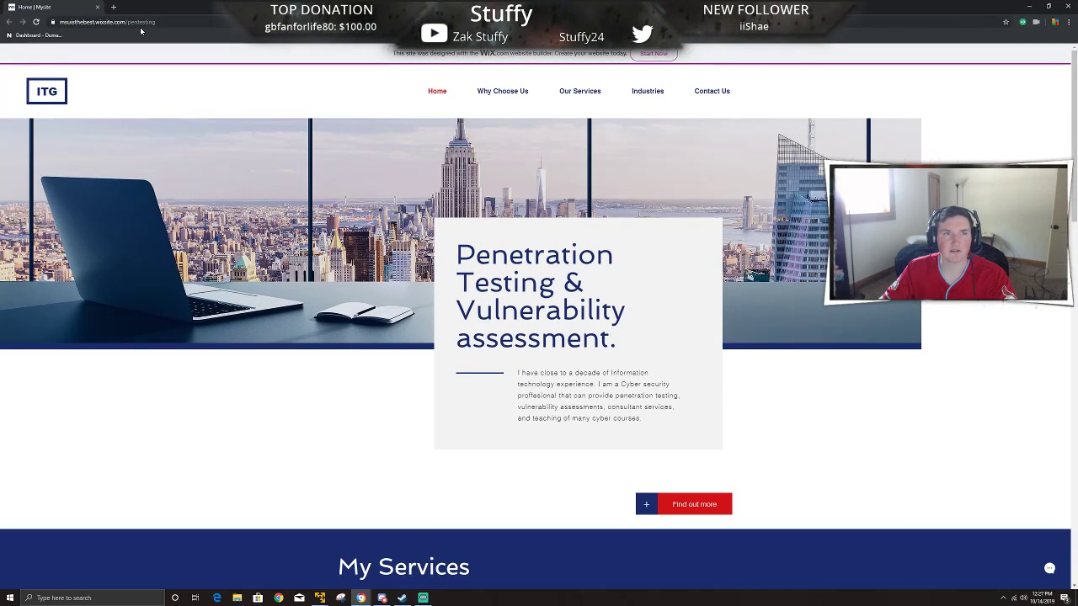
scroll(503, 211, "down", 5)
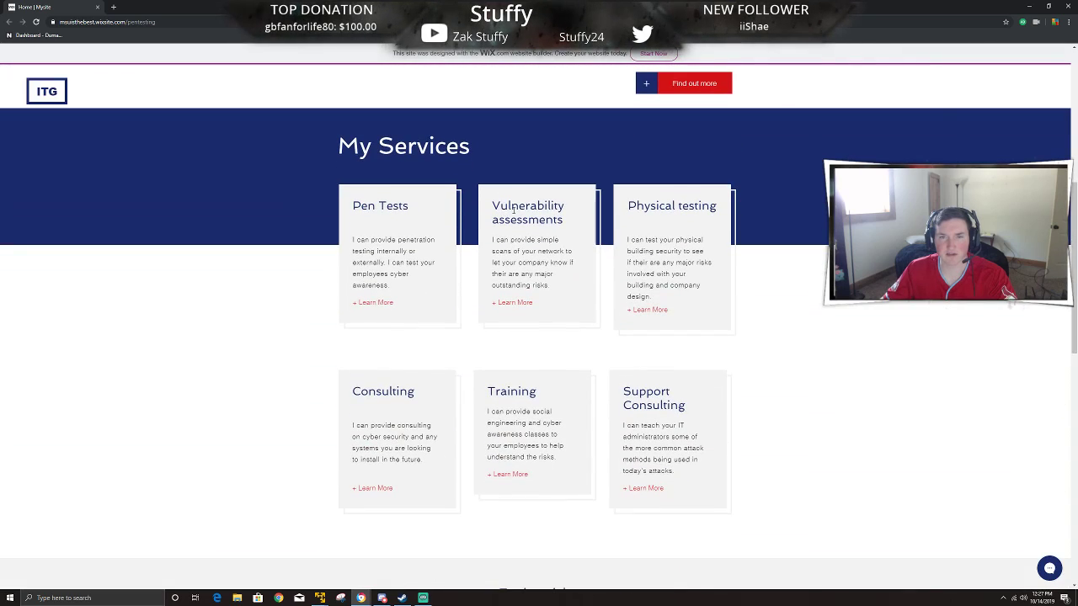
scroll(883, 373, "down", 2)
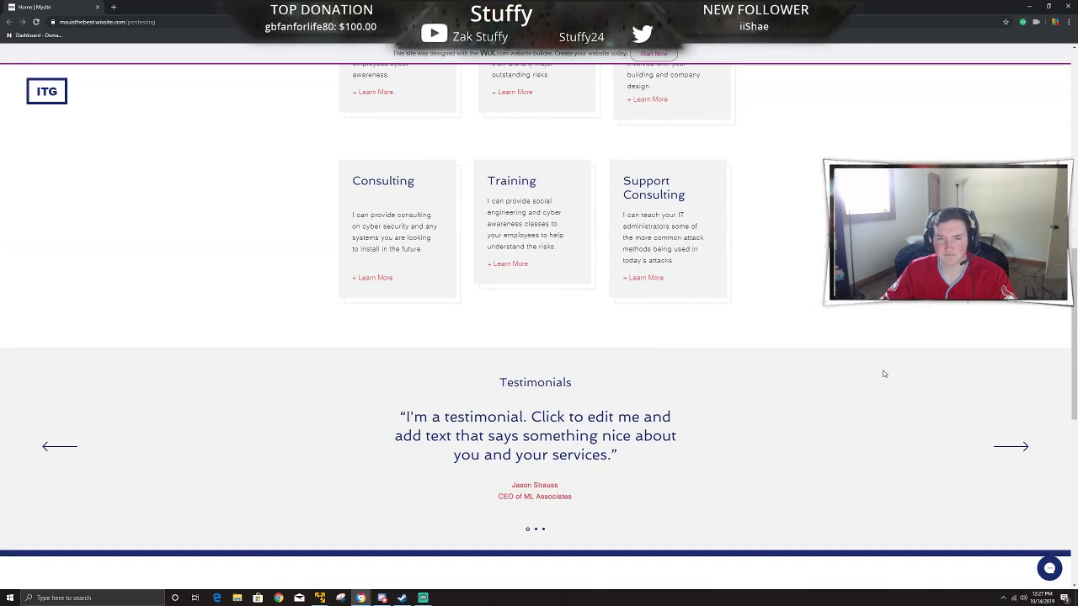
scroll(883, 373, "up", 3)
scroll(883, 373, "down", 7)
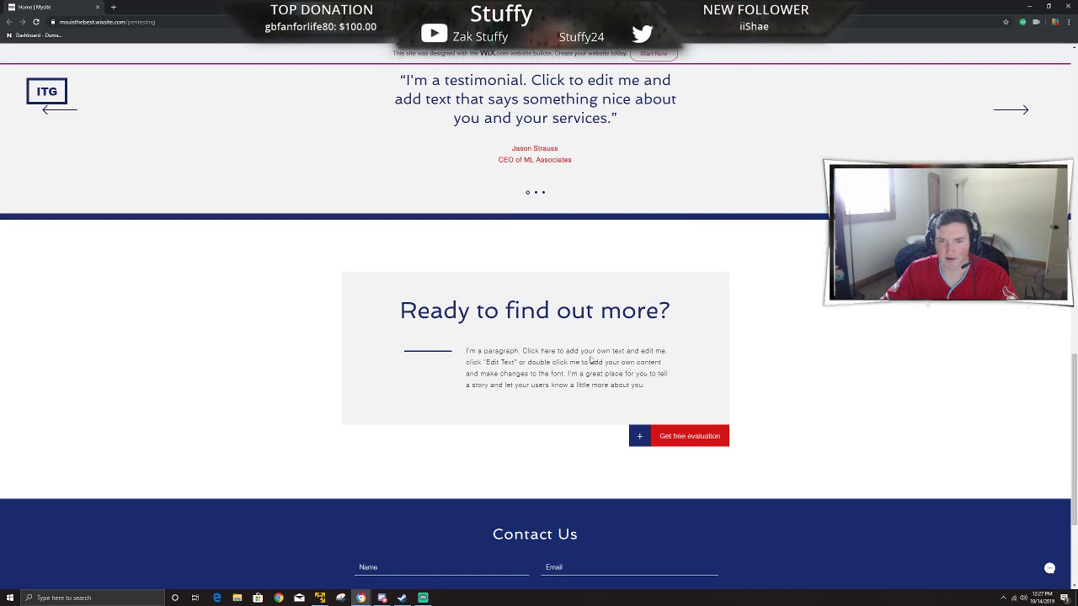
scroll(750, 399, "up", 10)
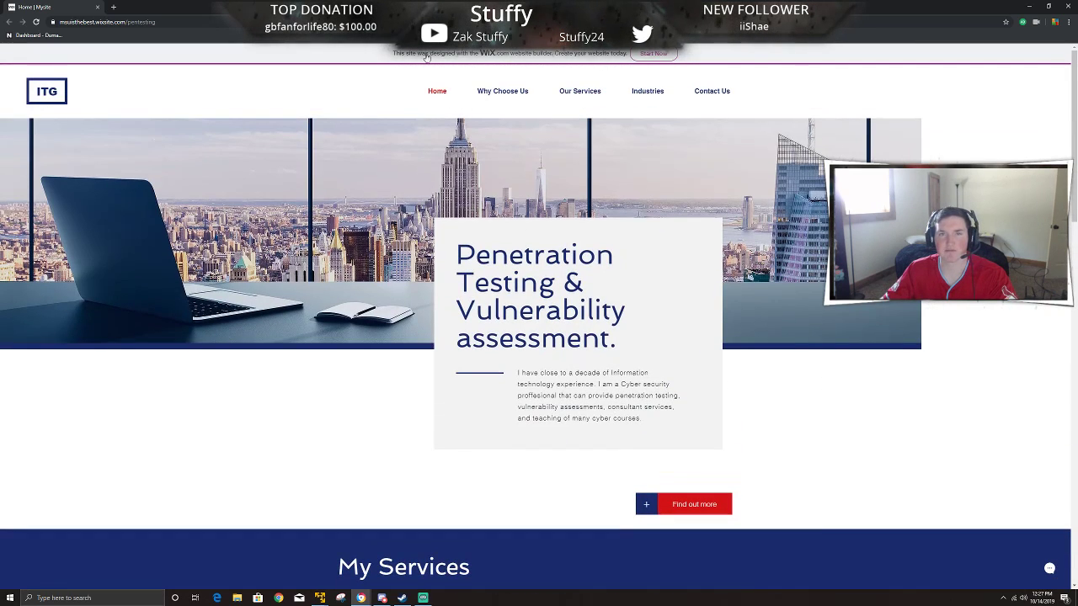
left_click(1028, 6)
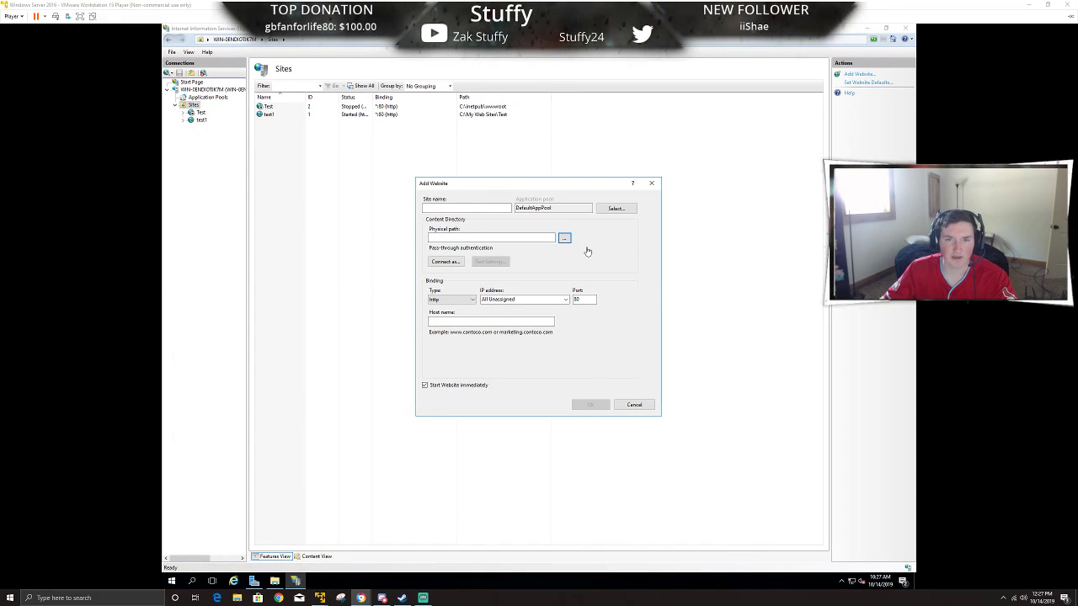
Review the physical path folder picker and the port and host name settings for the new website, and cancel the form.
left_click(564, 238)
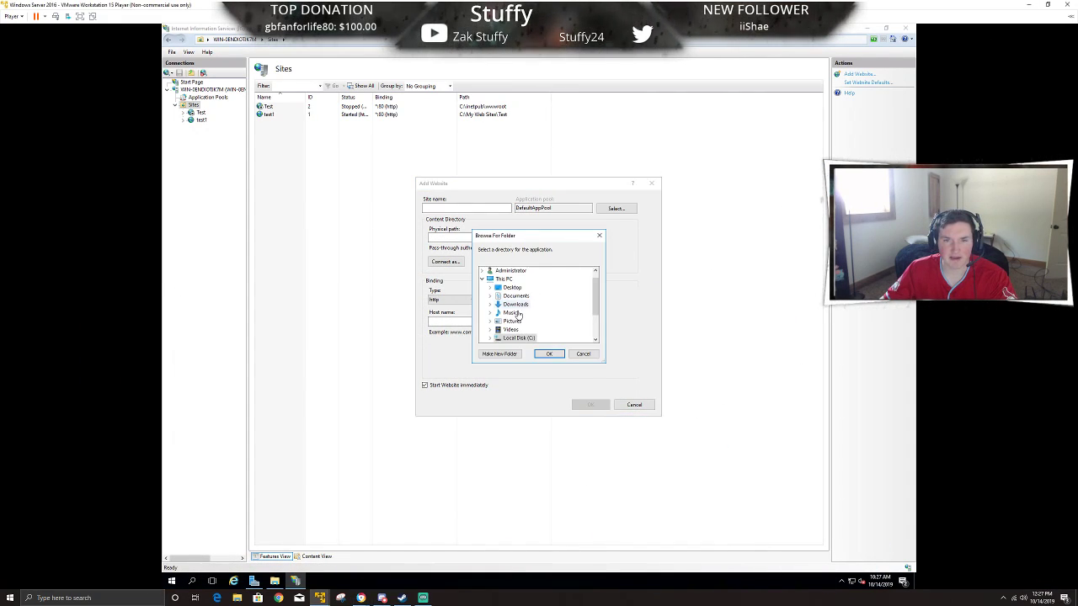
scroll(596, 293, "down", 2)
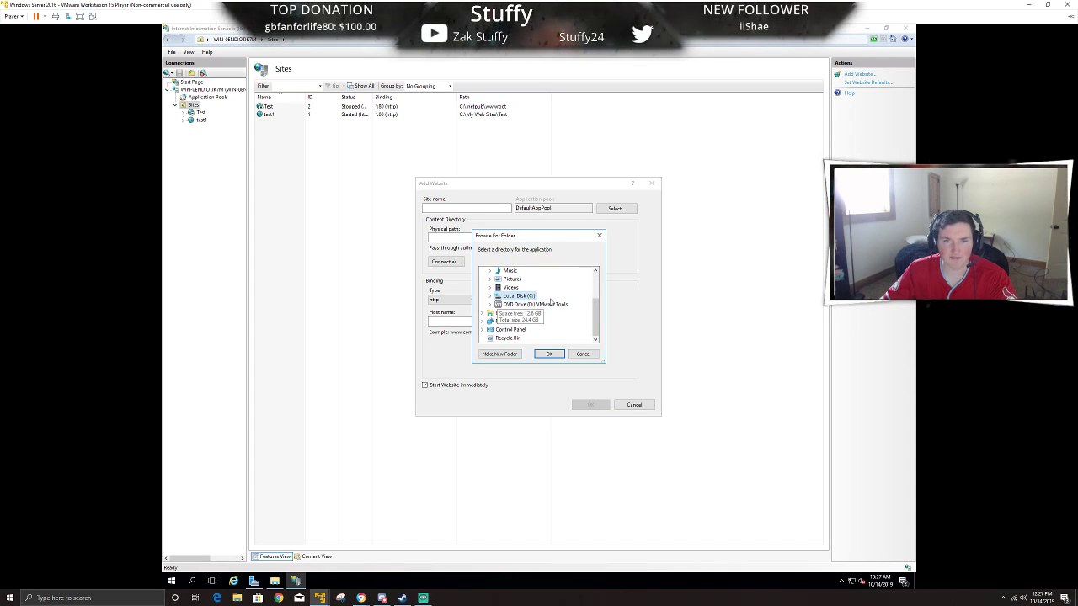
left_click(599, 236)
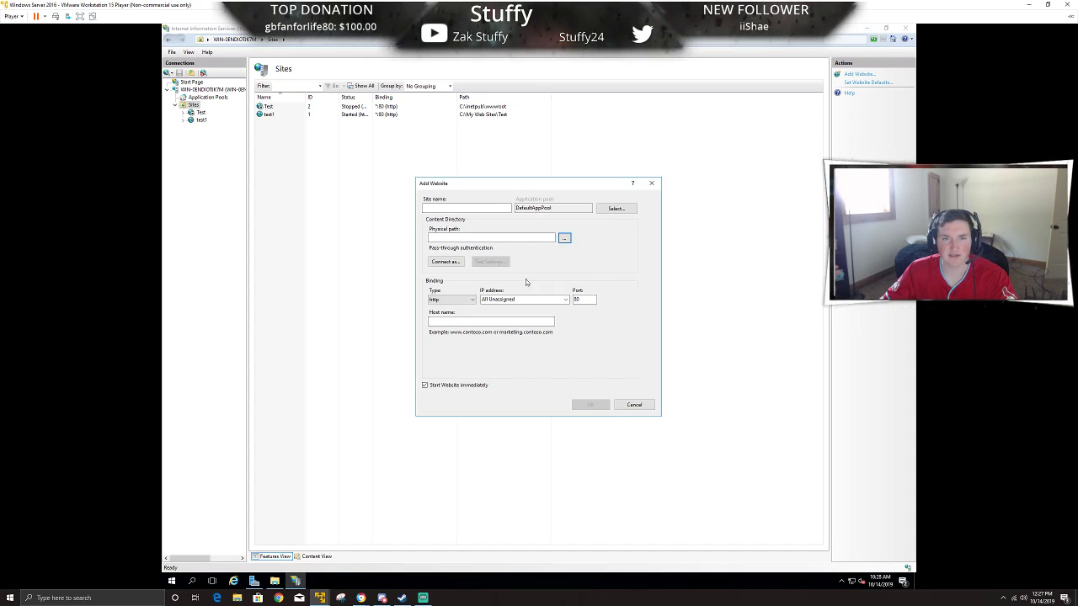
left_click(576, 300)
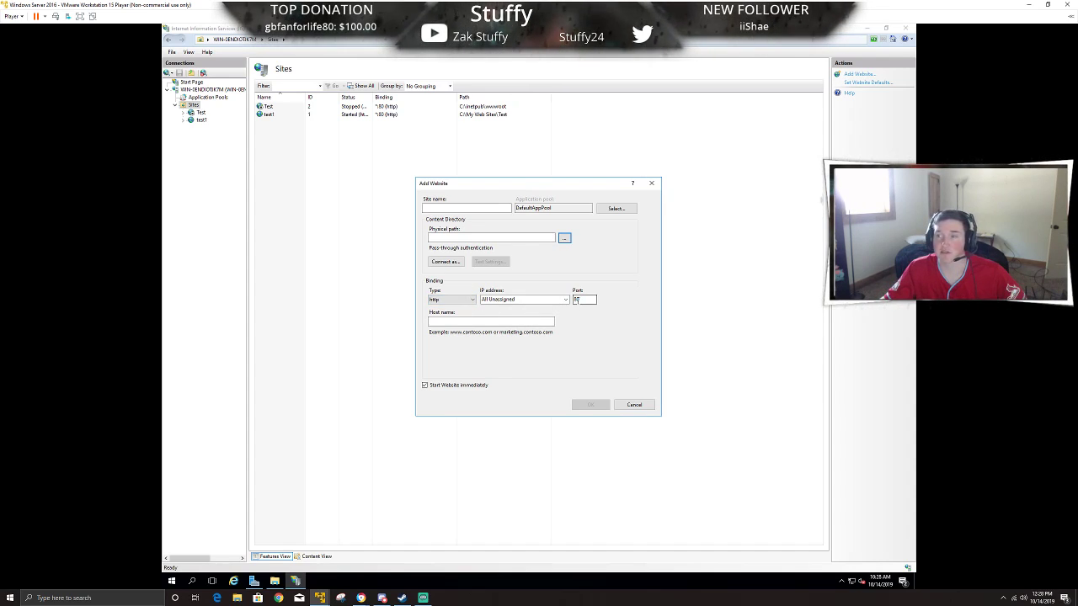
left_click(454, 323)
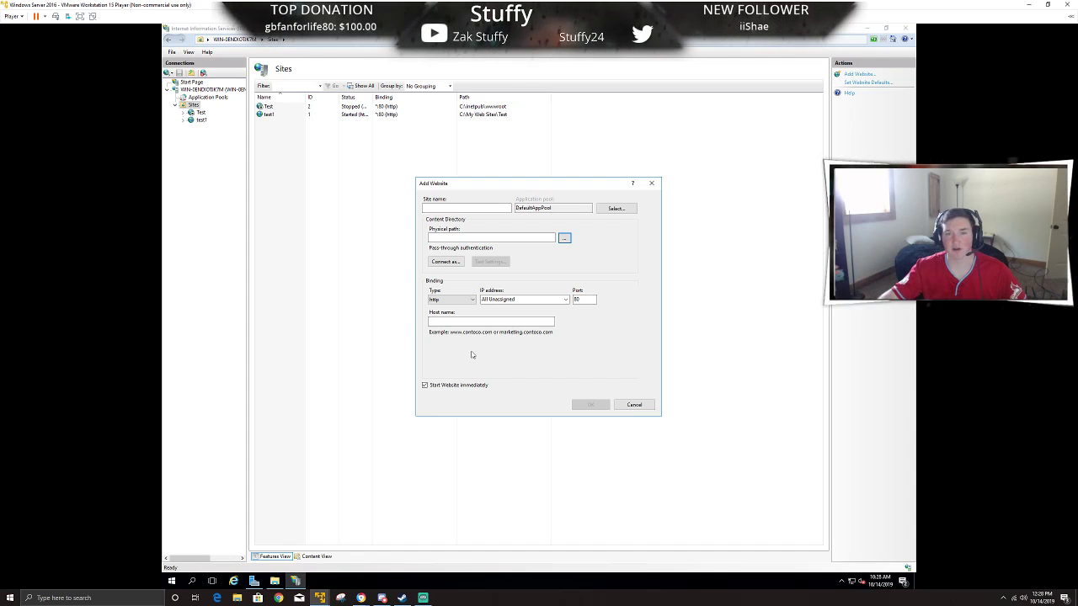
left_click(633, 404)
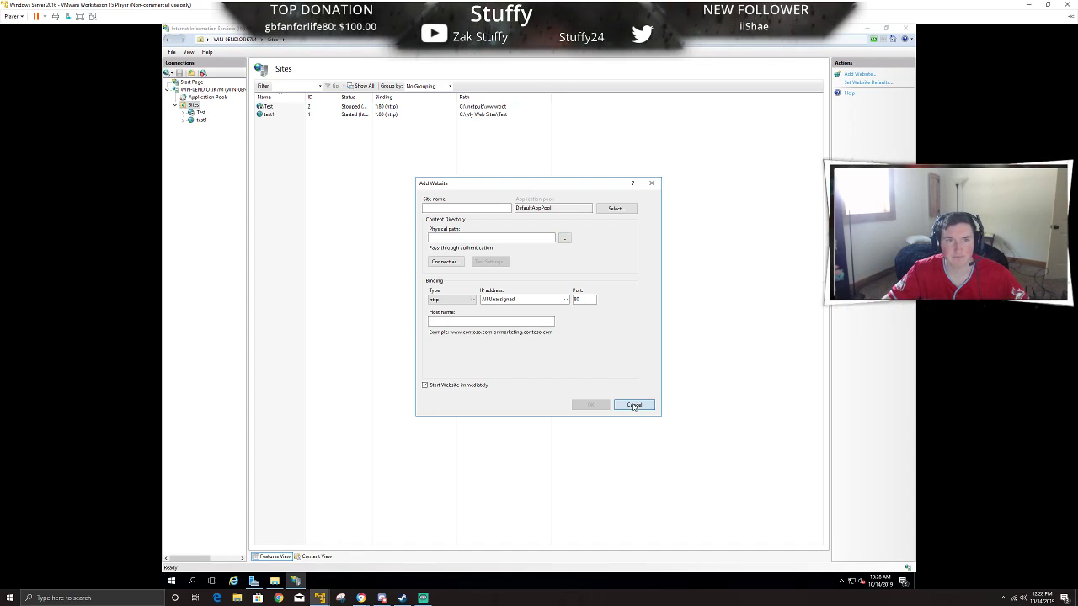
Examine the Default Document list of the test1 site, and return to the Sites list.
left_click(201, 120)
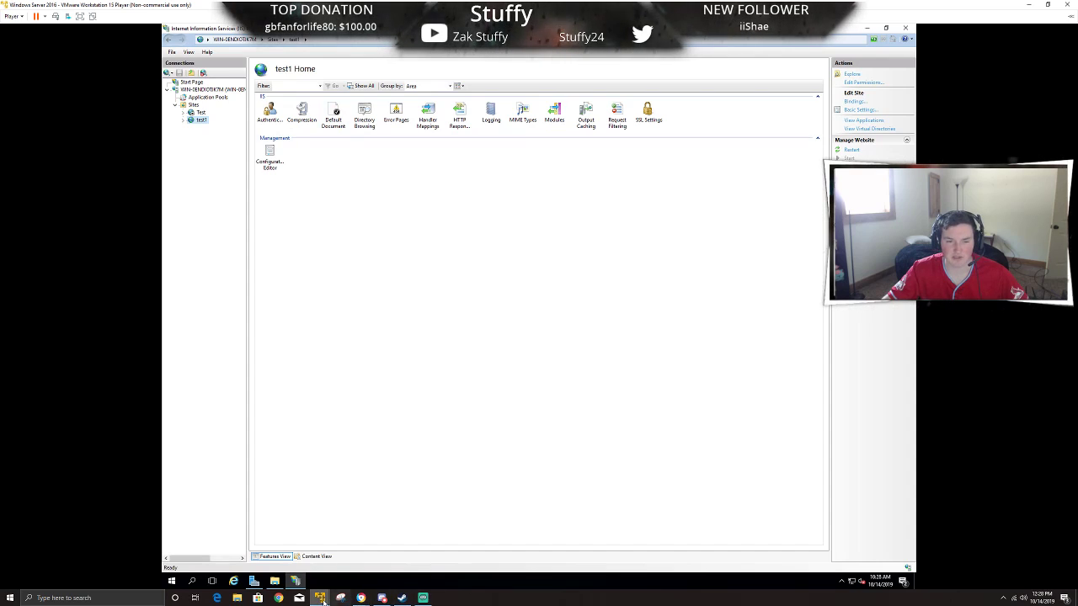
right_click(343, 118)
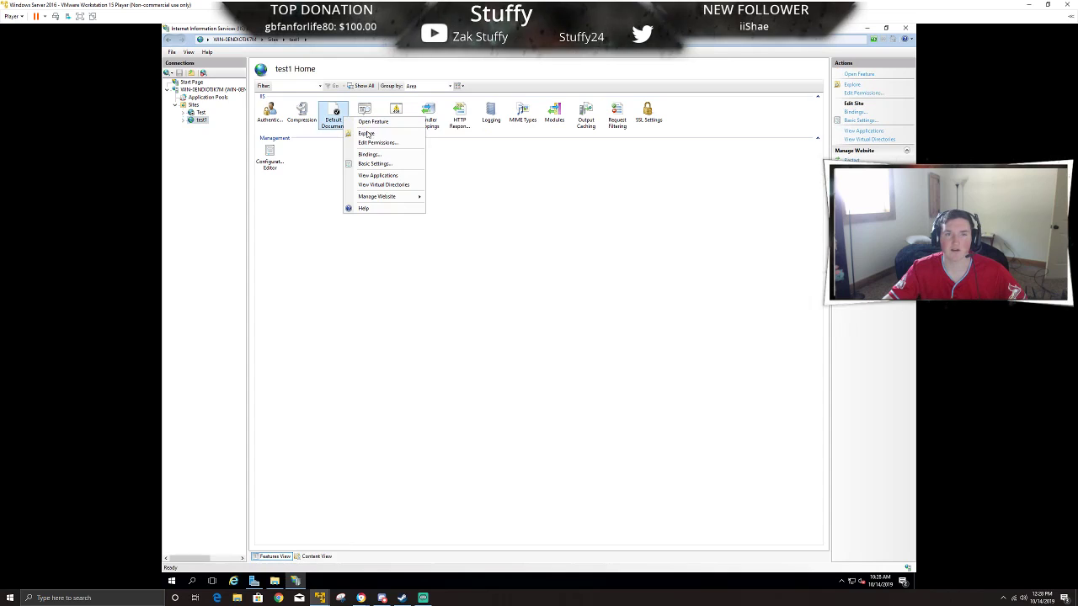
left_click(385, 123)
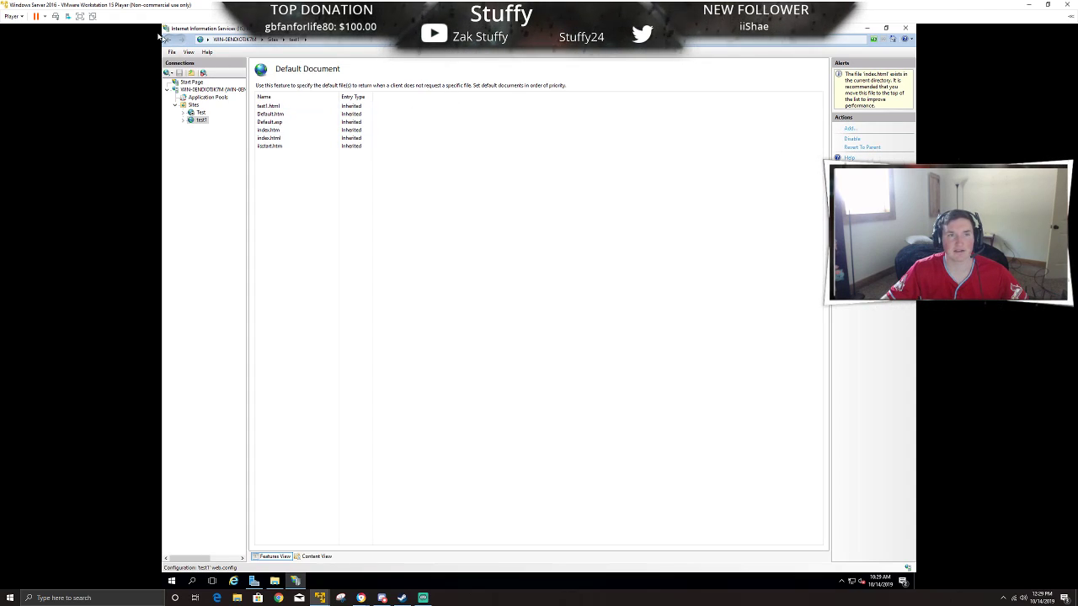
left_click(168, 41)
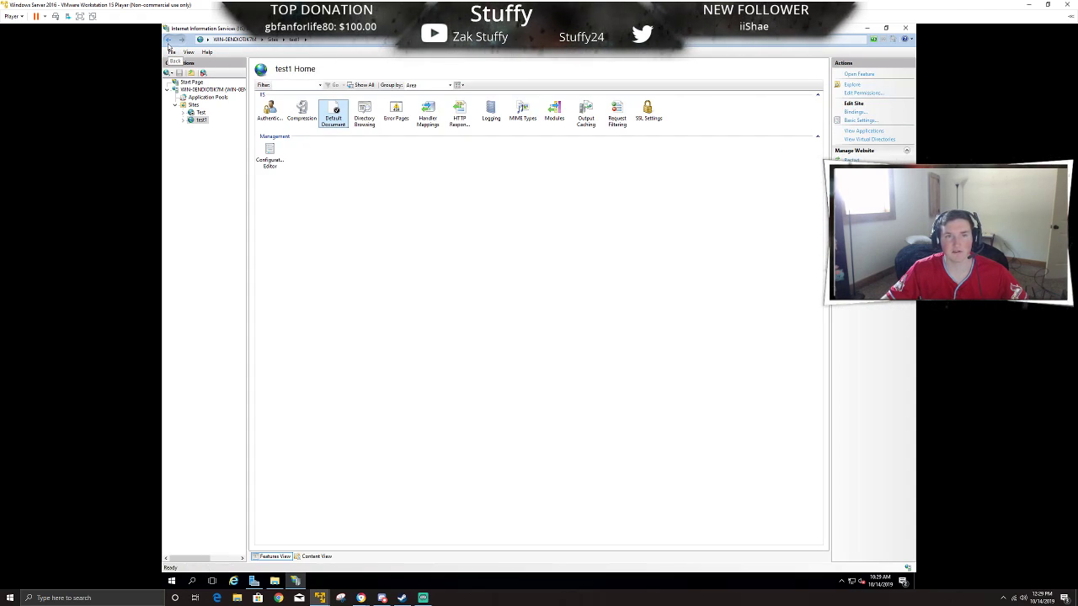
left_click(169, 42)
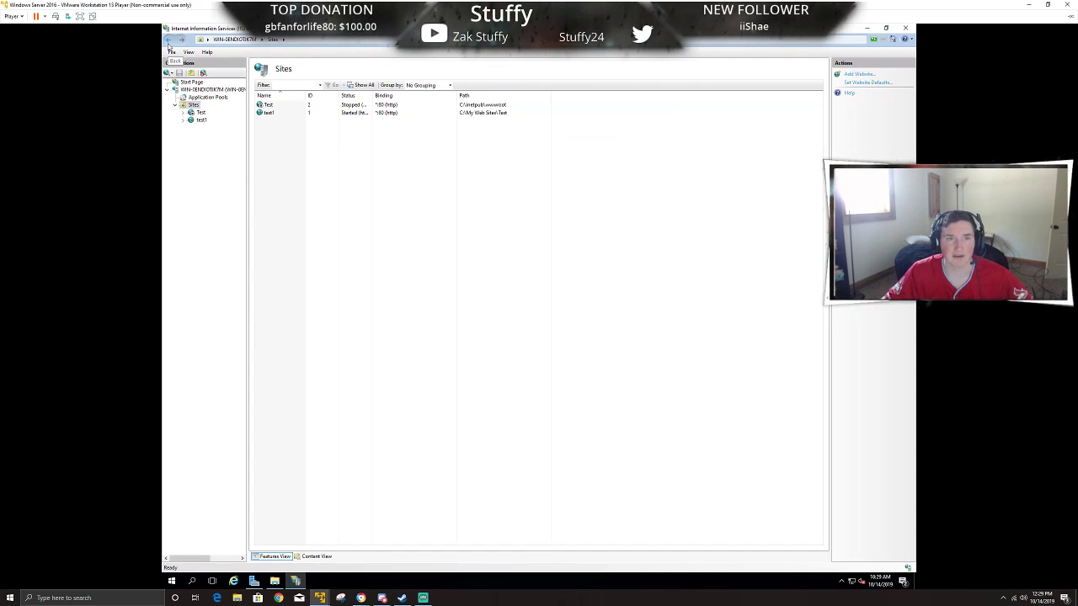
right_click(271, 113)
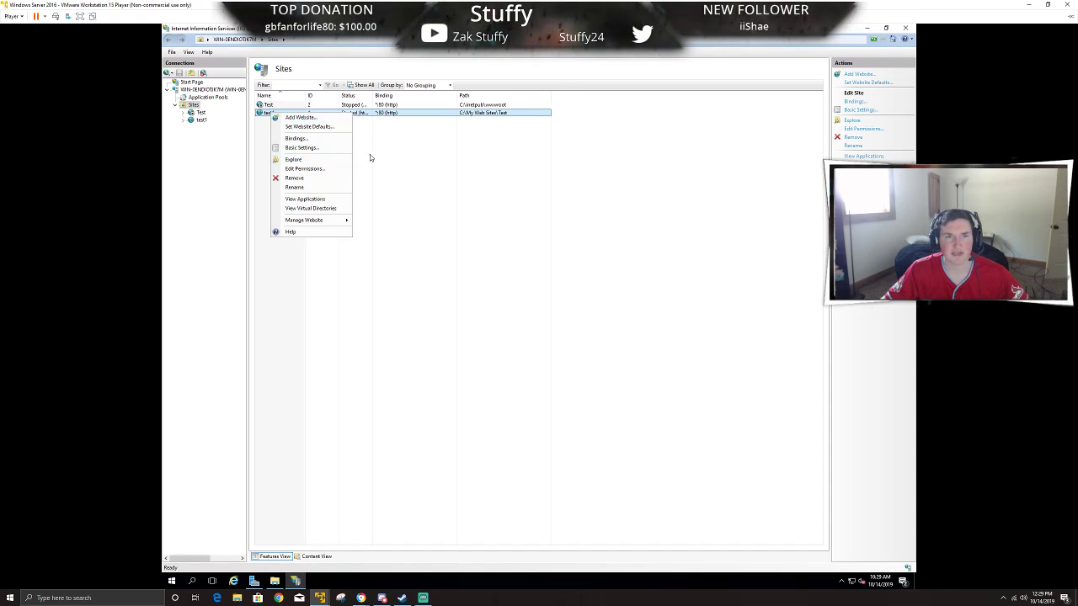
left_click(308, 172)
right_click(270, 114)
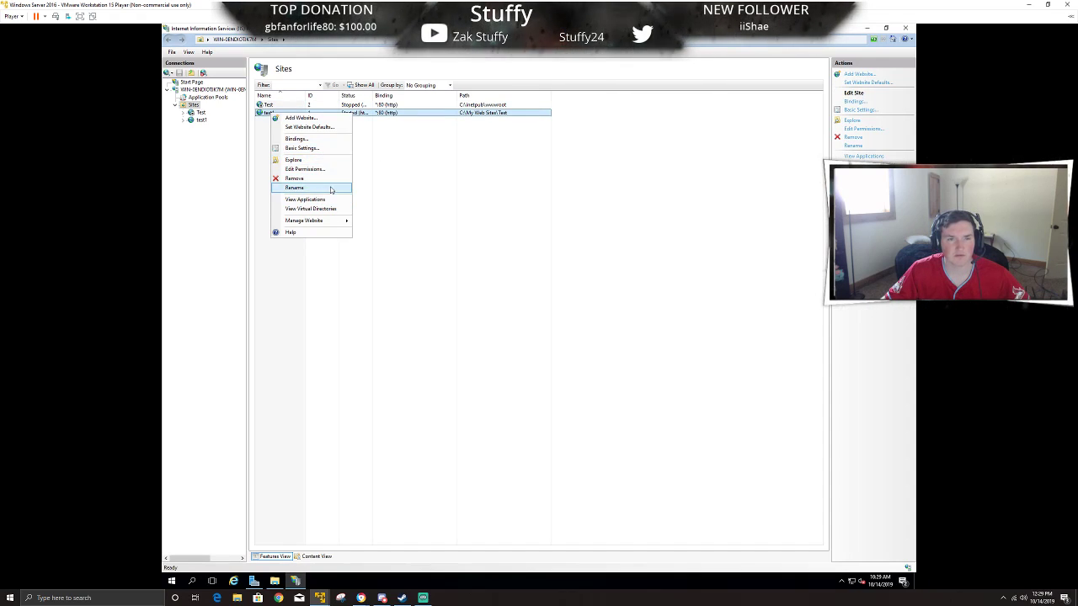
mouse_move(328, 222)
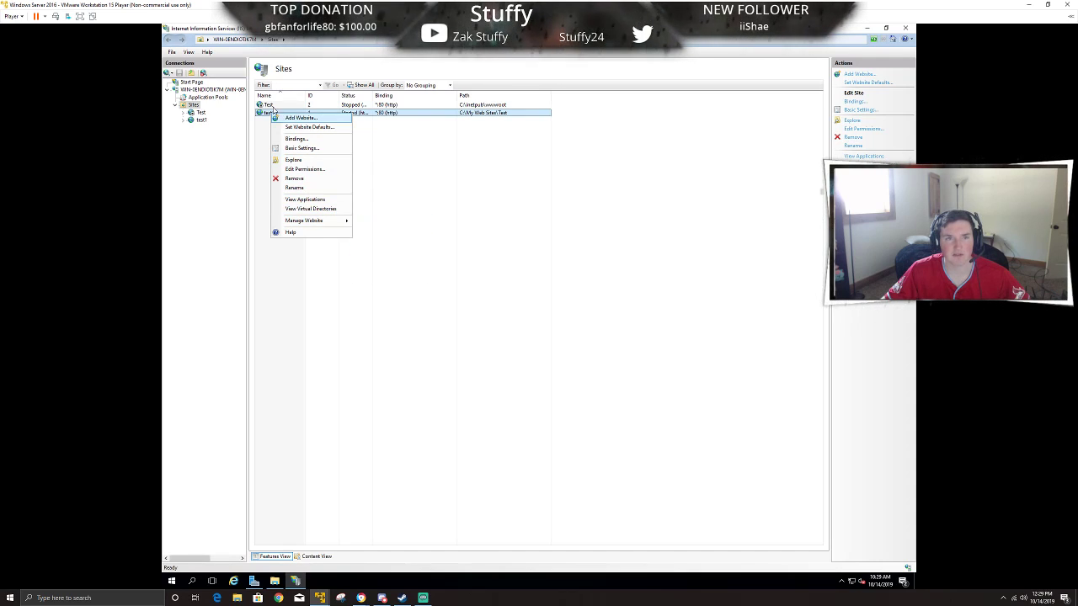
left_click(391, 195)
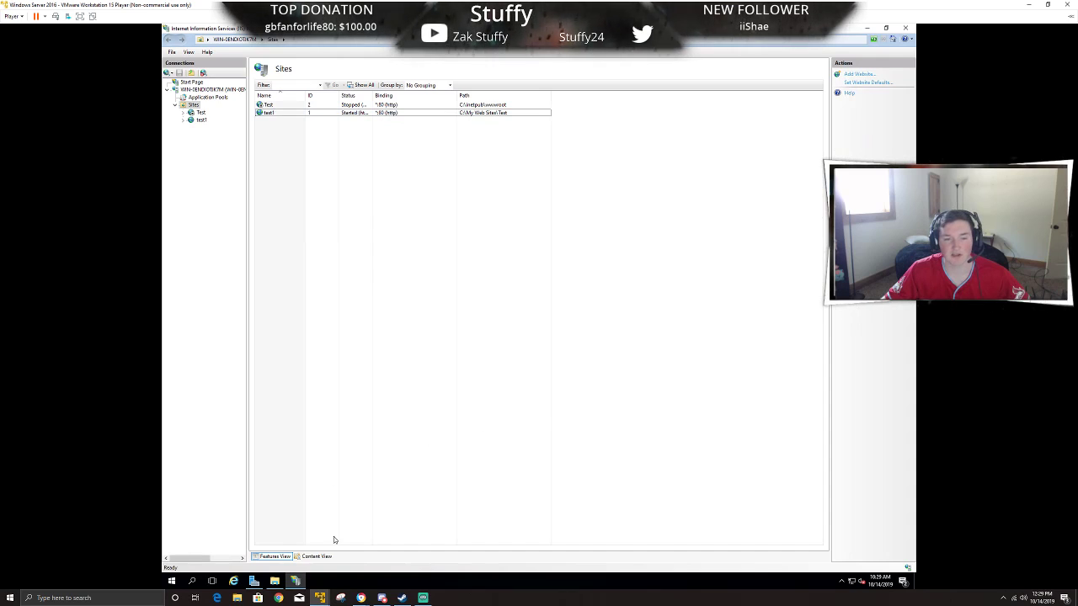
Switch to the Kali Linux virtual machine, move its window onto the main desktop, and open Firefox ESR.
mouse_move(320, 598)
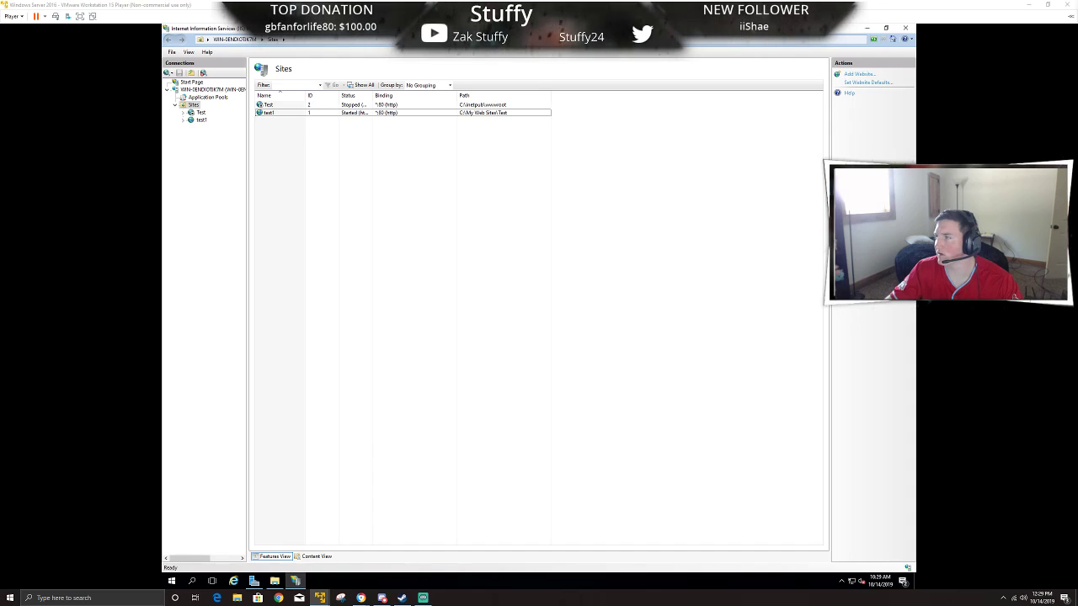
key("alt+Tab")
left_click_drag(1054, 71, 644, 55)
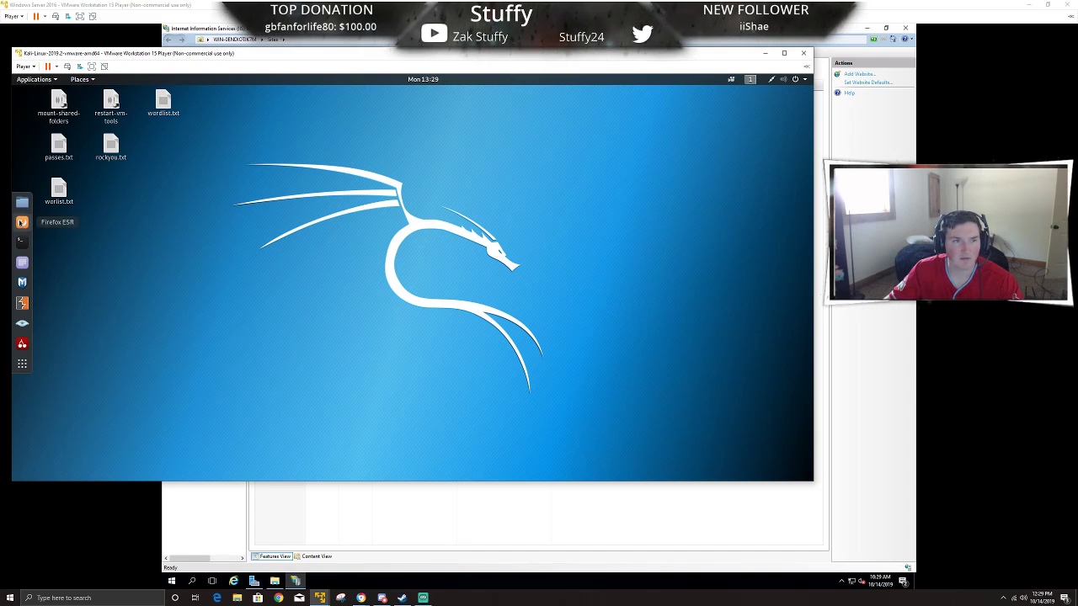
left_click(21, 222)
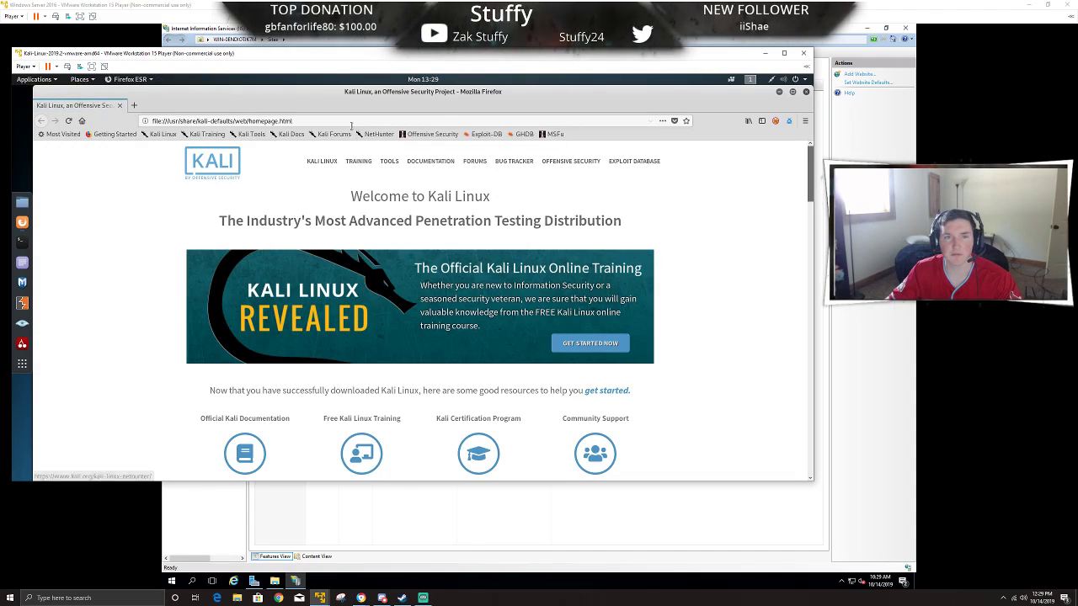
Load the IIS-hosted copy of the site in Firefox from the address 192.168.23.135.
left_click(351, 123)
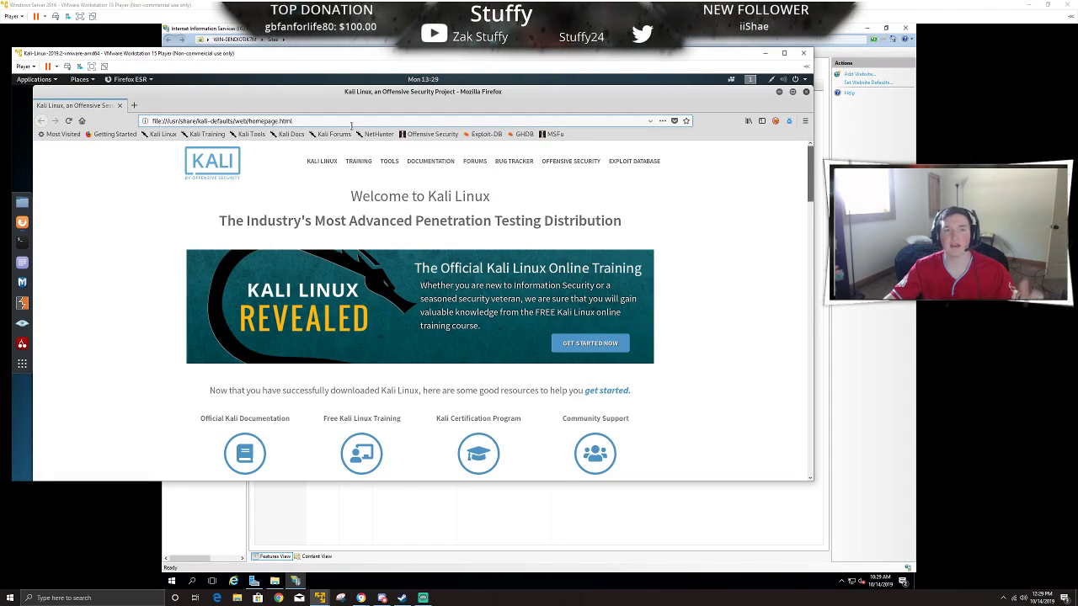
key("ctrl+a")
type("f")
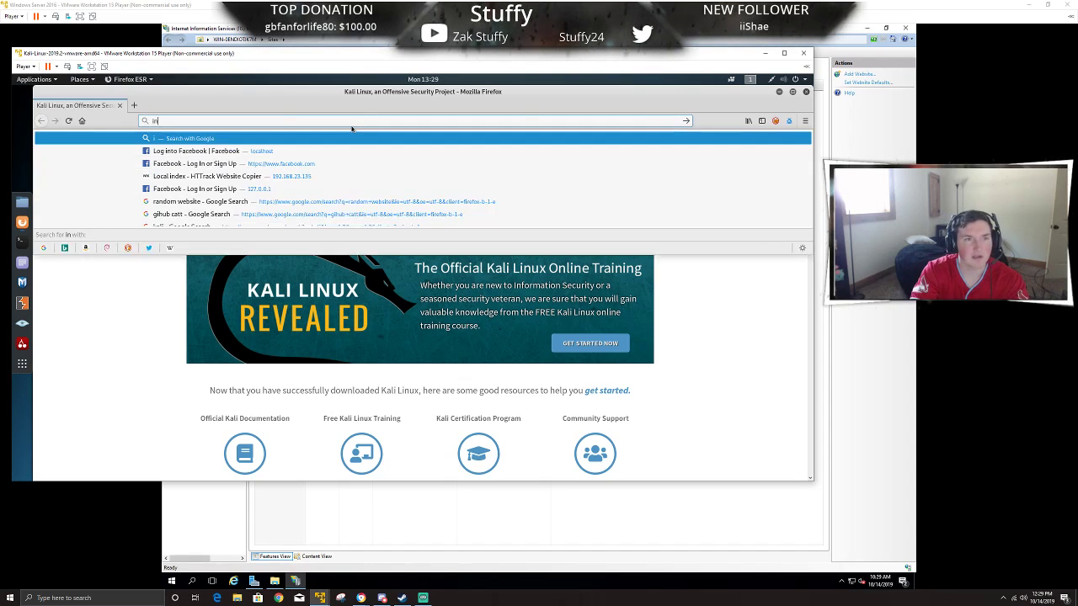
key("BackSpace")
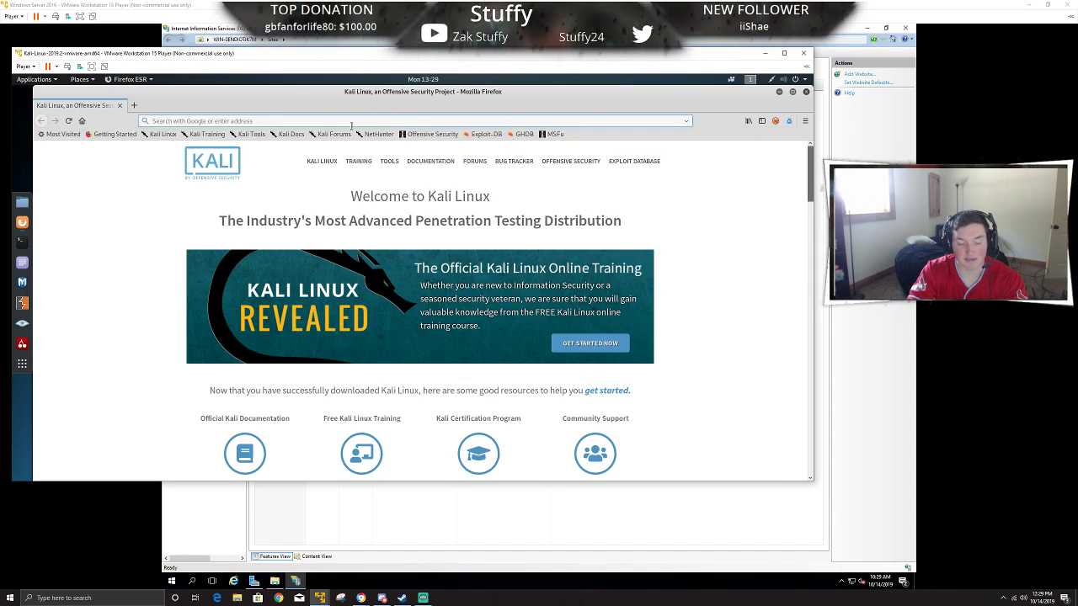
type("192.168.23.135/")
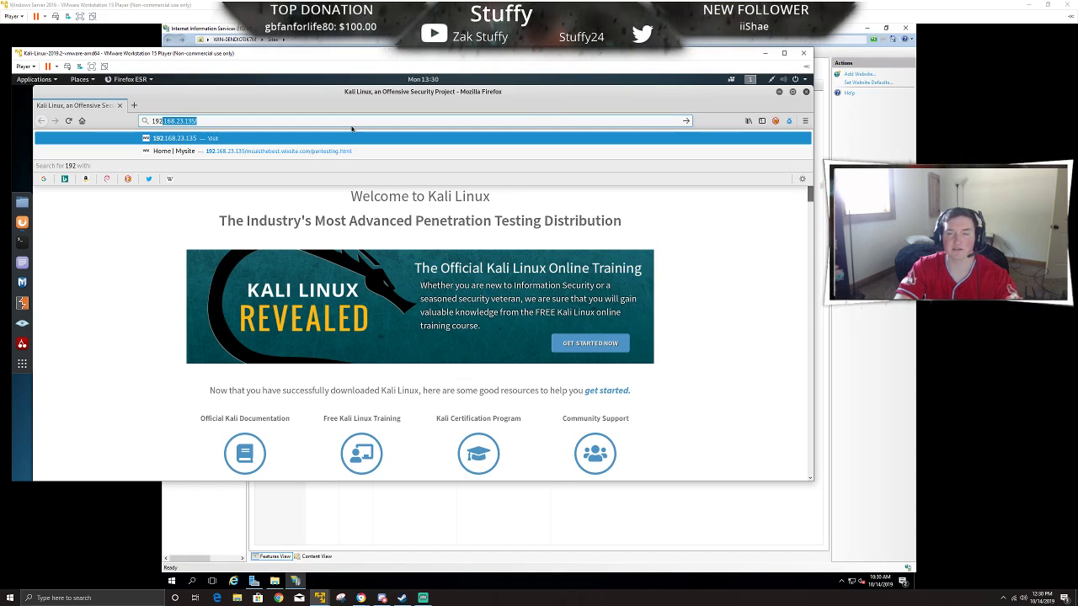
key("Return")
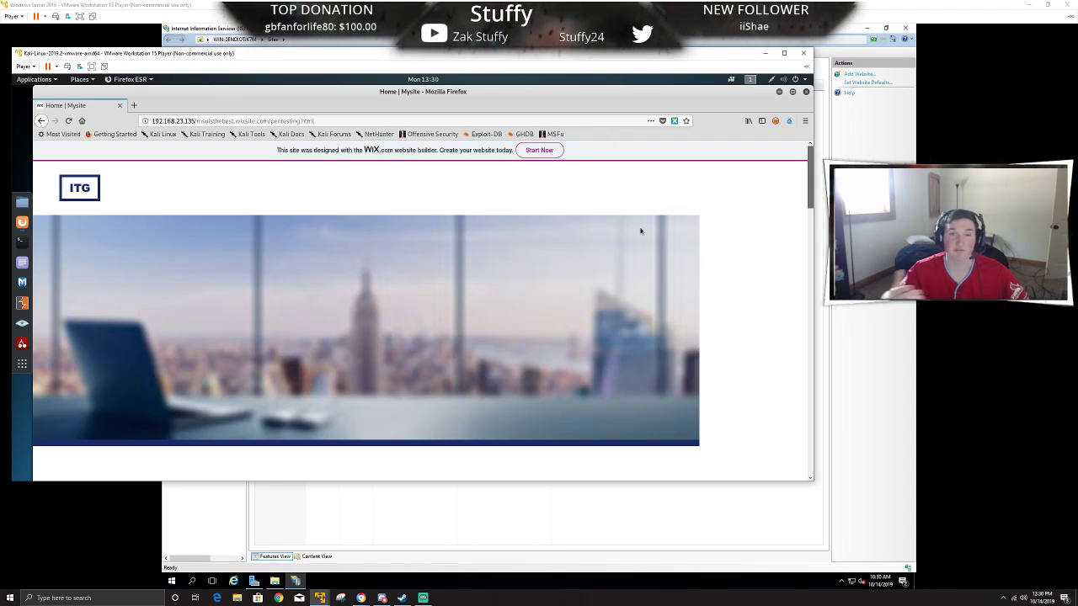
Reposition the Kali virtual machine window and look through the copied home page's banner, My Services, and Ready to find out more sections.
scroll(665, 256, "down", 1)
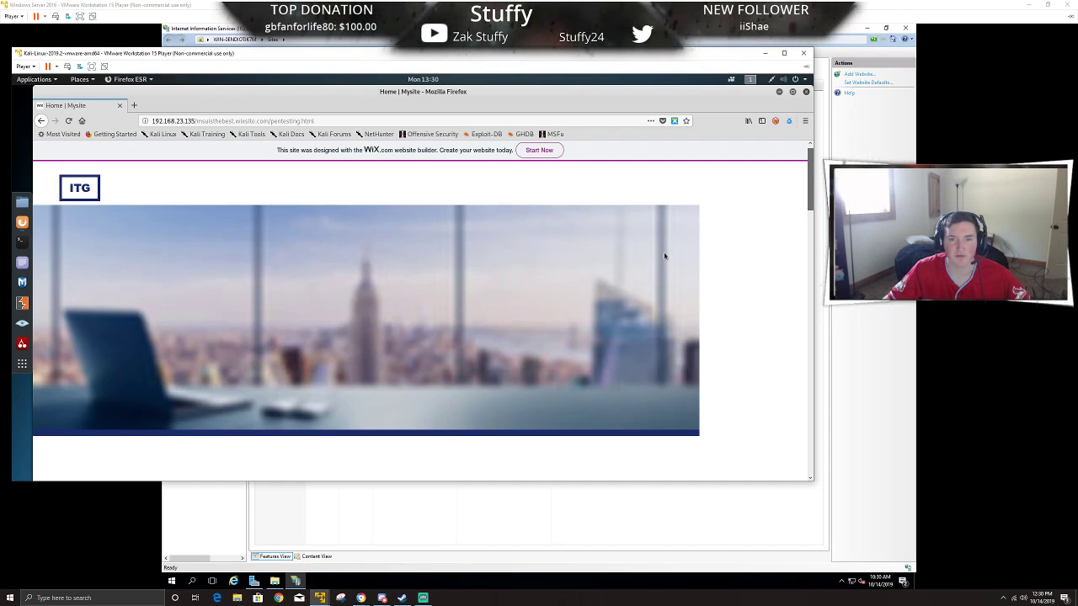
scroll(665, 256, "down", 5)
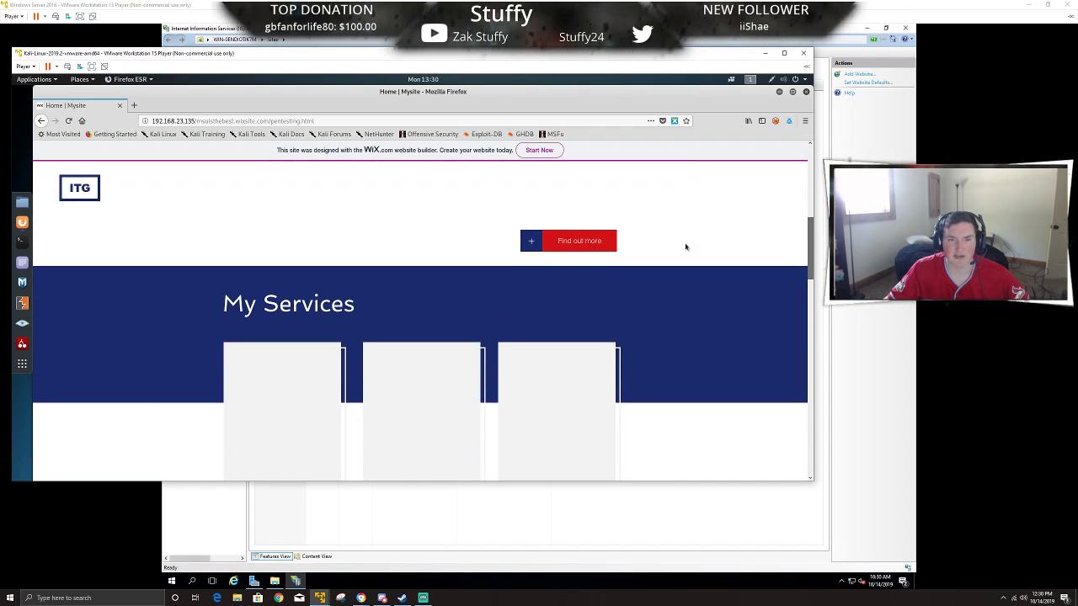
scroll(686, 247, "down", 3)
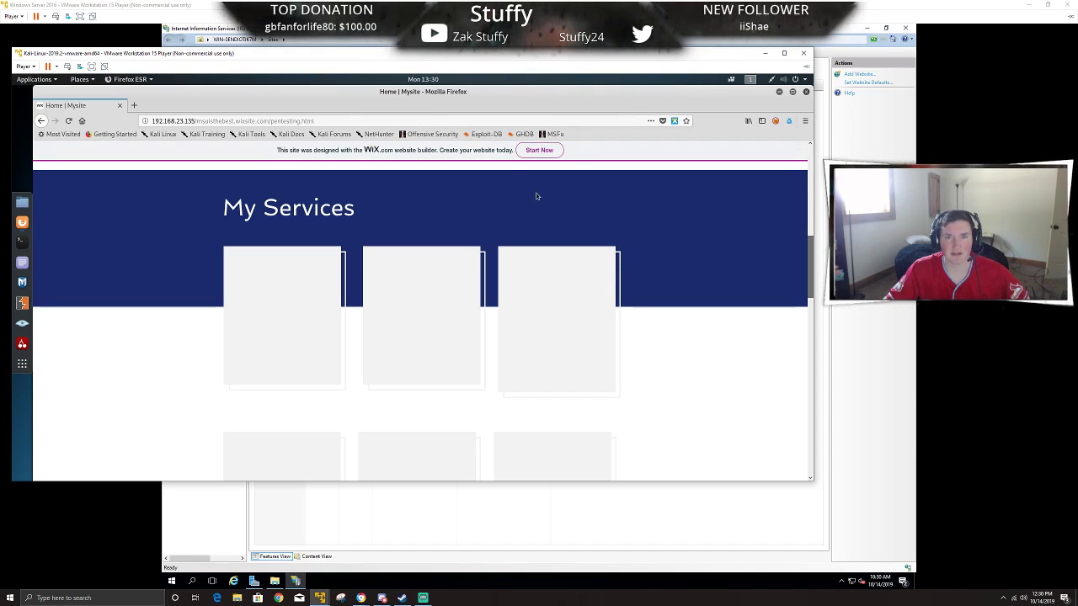
left_click_drag(538, 56, 567, 50)
scroll(776, 266, "up", 5)
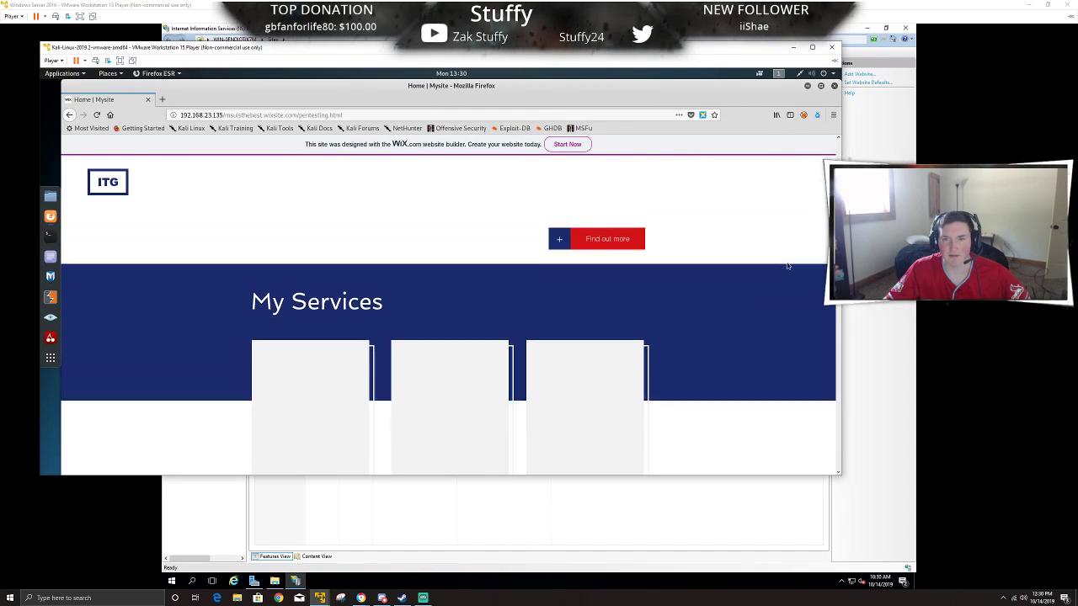
scroll(788, 266, "down", 10)
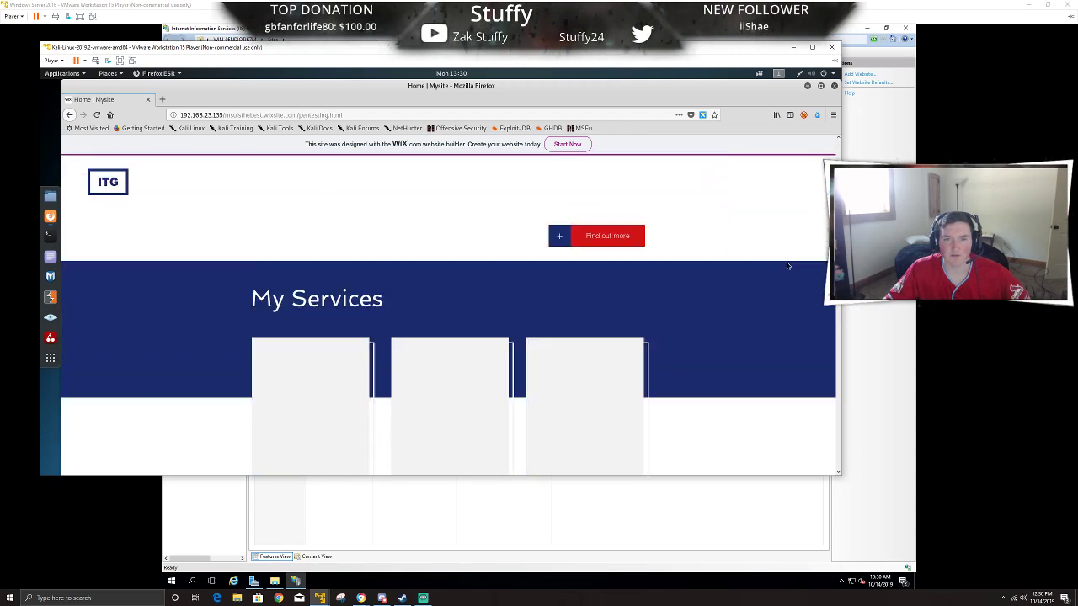
scroll(783, 266, "up", 5)
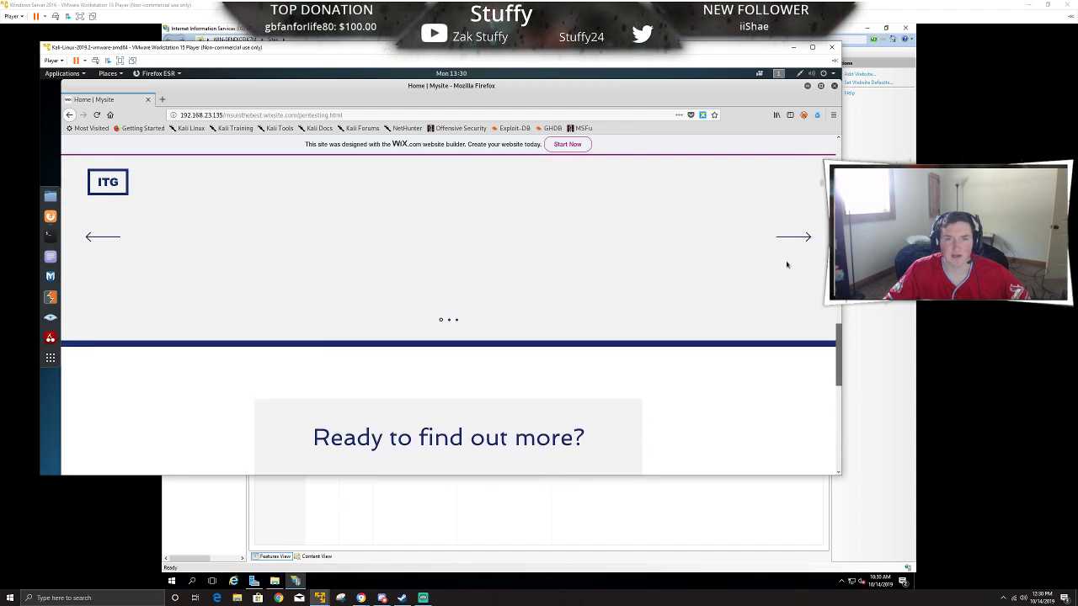
scroll(776, 266, "up", 5)
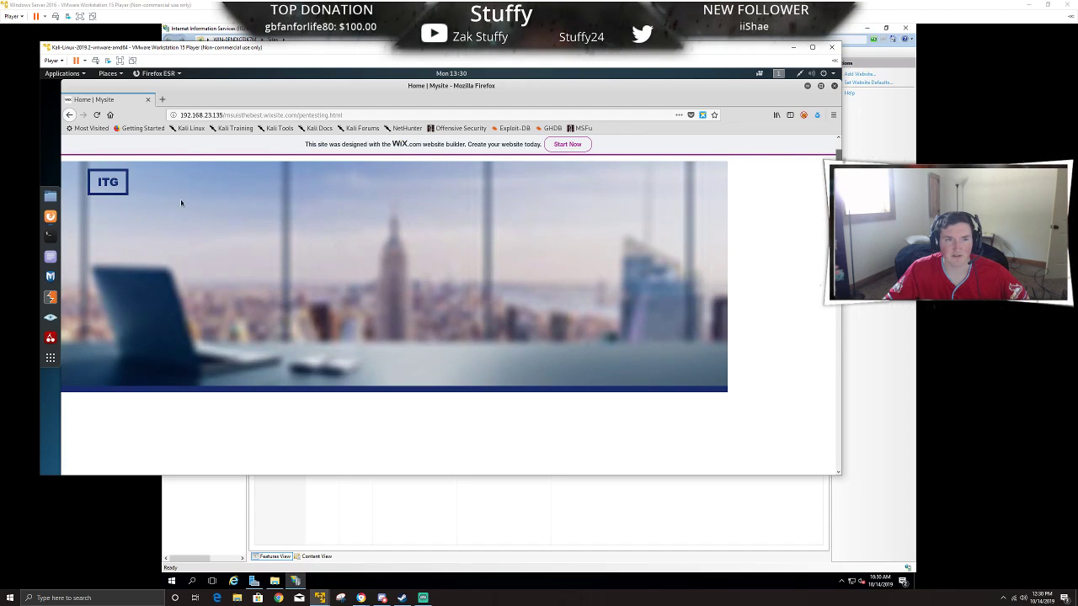
scroll(505, 316, "down", 3)
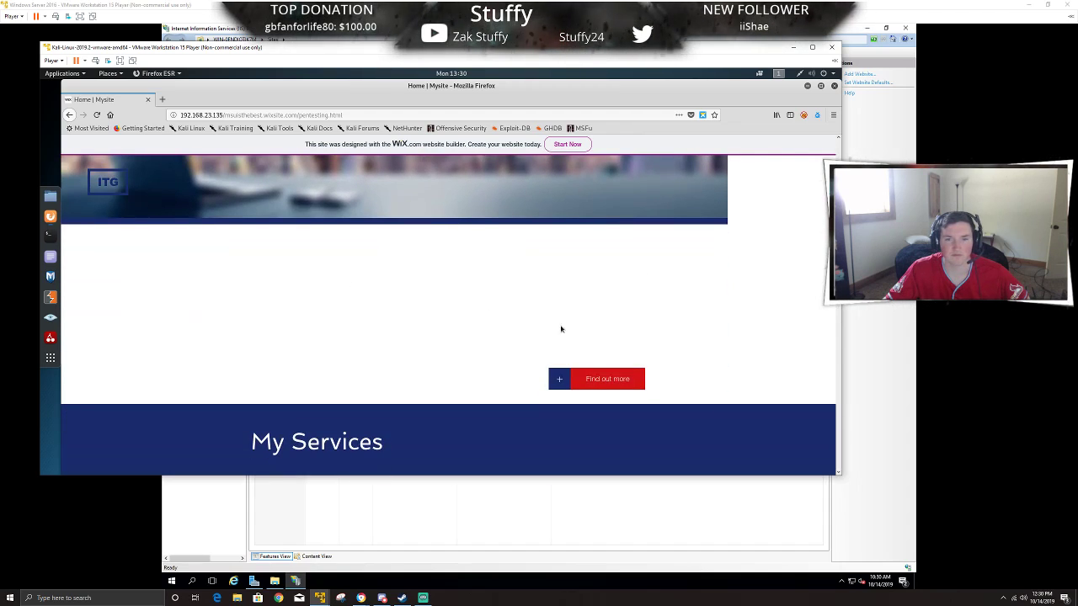
scroll(332, 368, "down", 4)
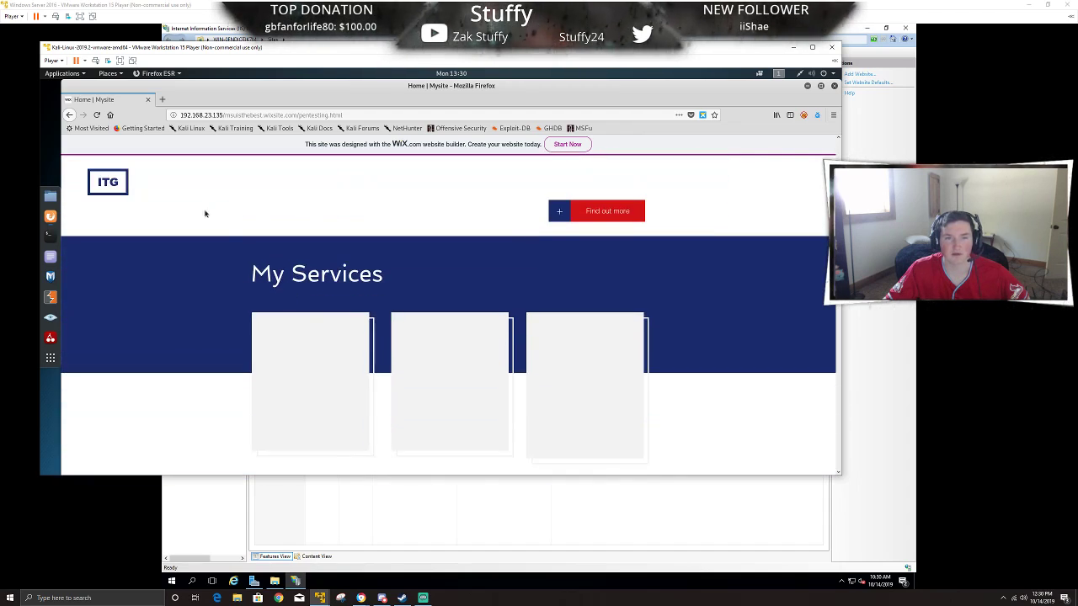
Reload the copied home page and examine its banner, service boxes and slideshow area again.
left_click(98, 117)
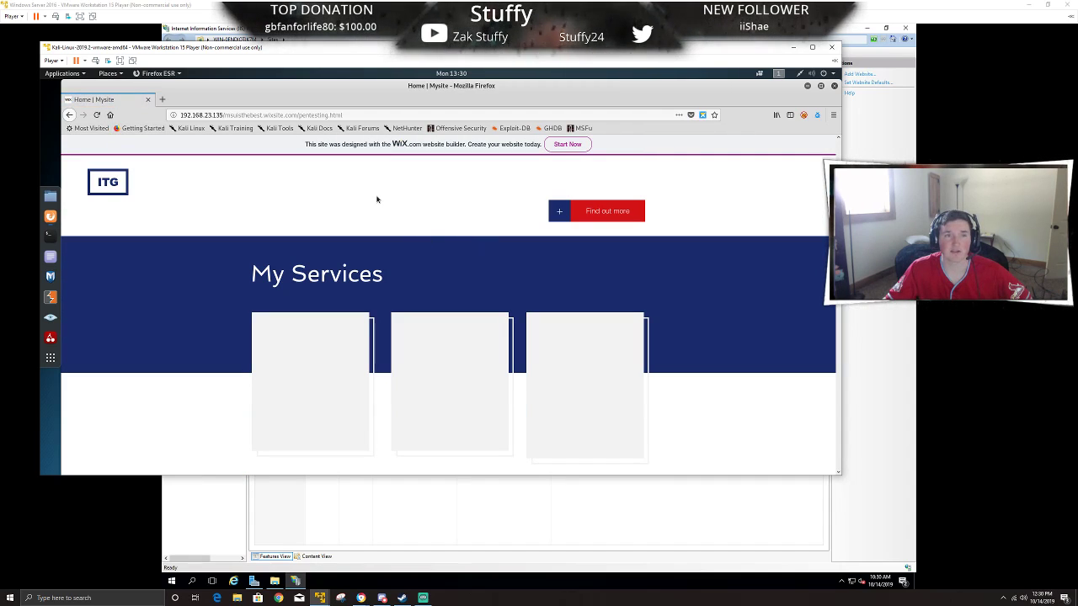
scroll(429, 220, "up", 8)
scroll(430, 220, "down", 10)
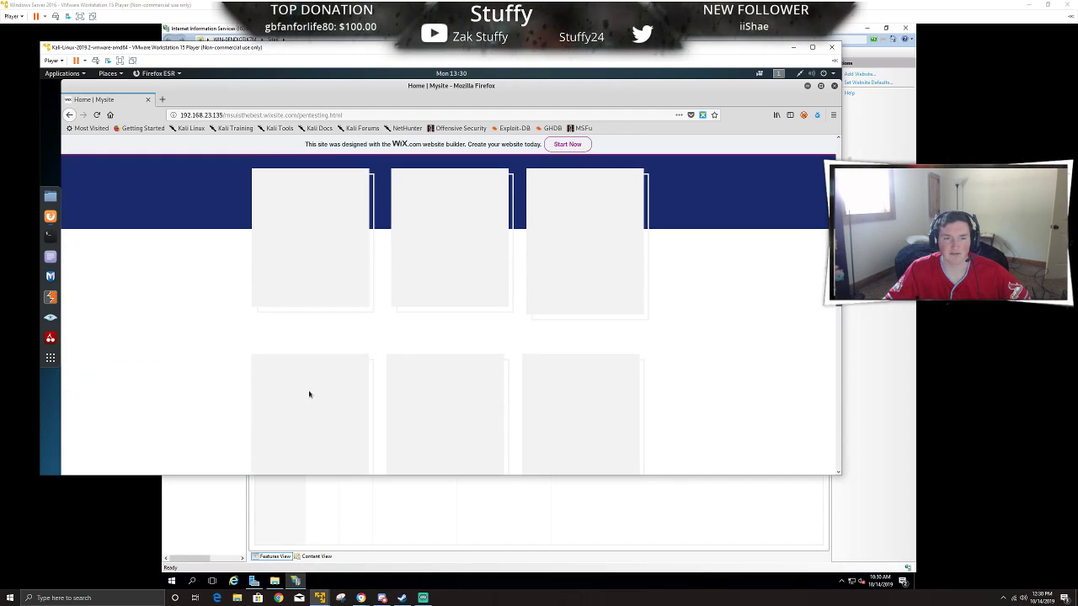
scroll(648, 323, "down", 2)
scroll(648, 325, "down", 3)
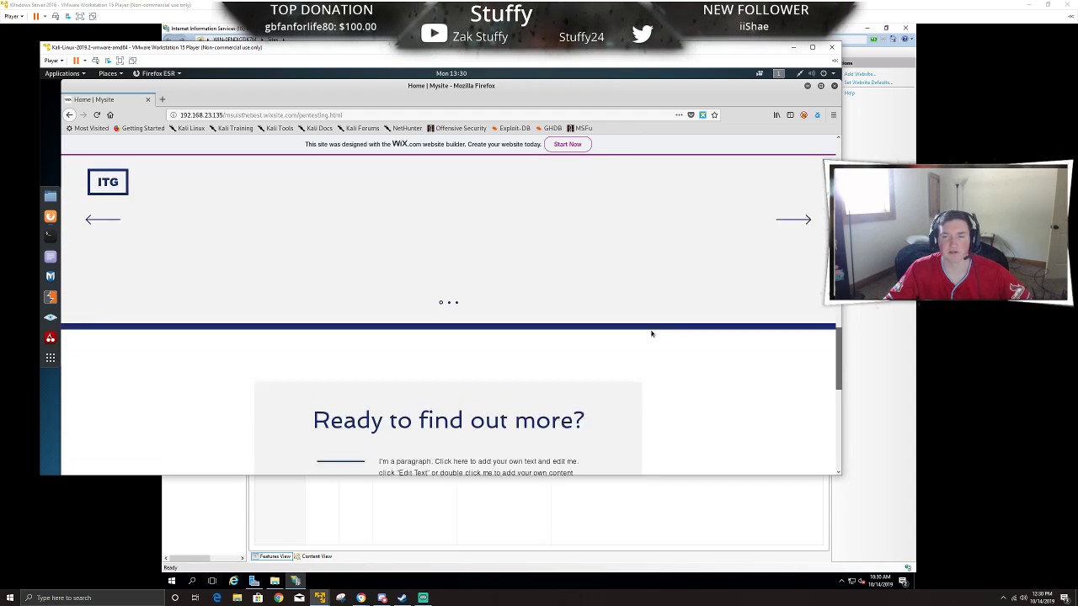
scroll(667, 346, "up", 12)
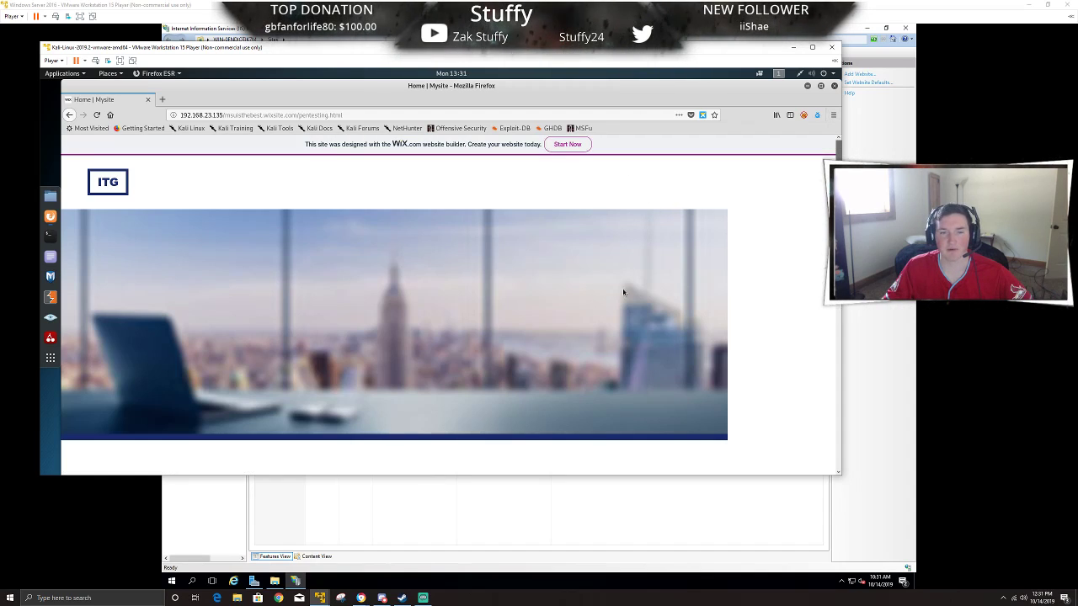
scroll(739, 277, "down", 4)
scroll(739, 277, "down", 3)
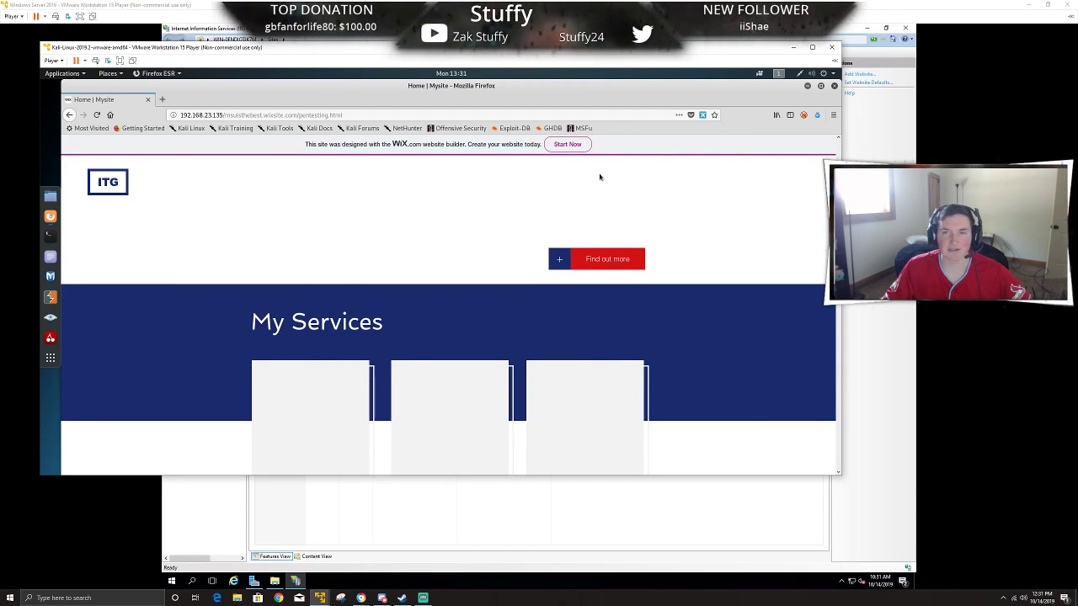
scroll(598, 173, "up", 2)
Open the browser's developer tools and view bundle.min.js from the browser.sentry-cdn.com folder in the Debugger.
left_click(832, 115)
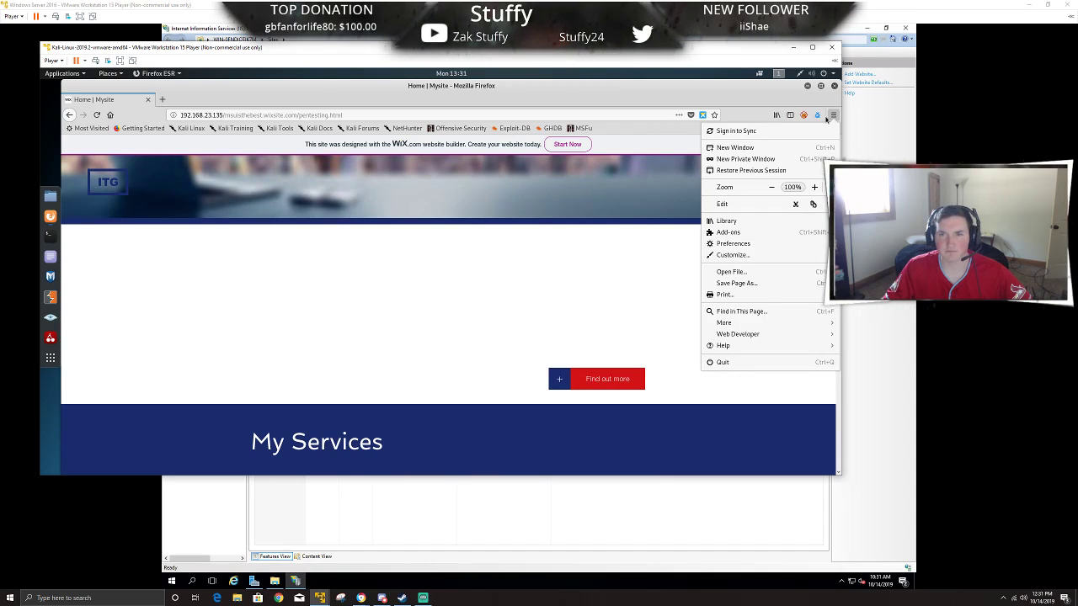
left_click(702, 116)
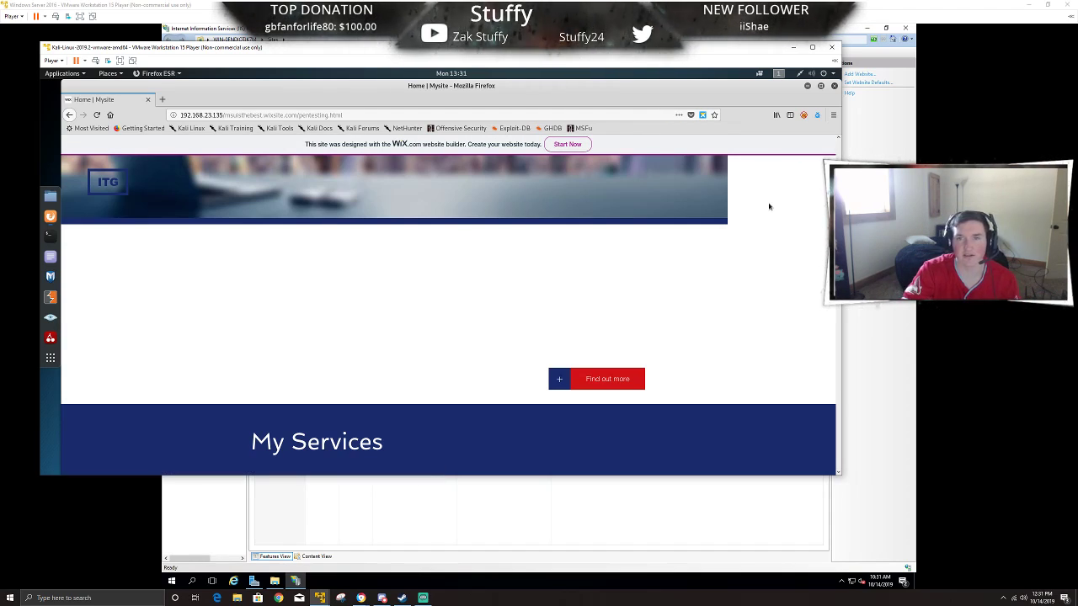
key("ctrl+shift+i")
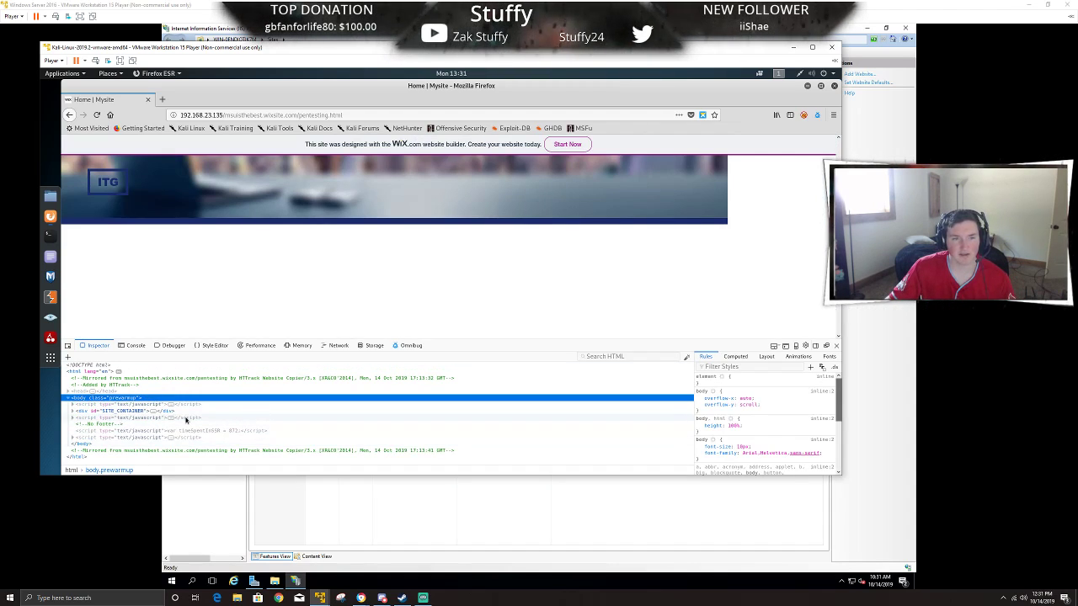
left_click(172, 346)
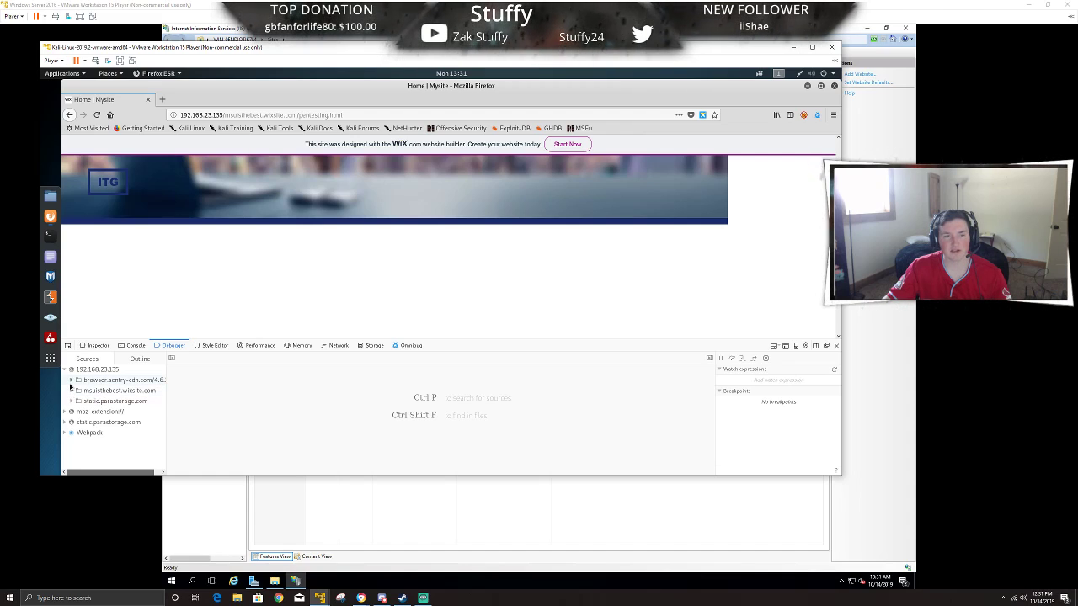
left_click(72, 381)
left_click(108, 391)
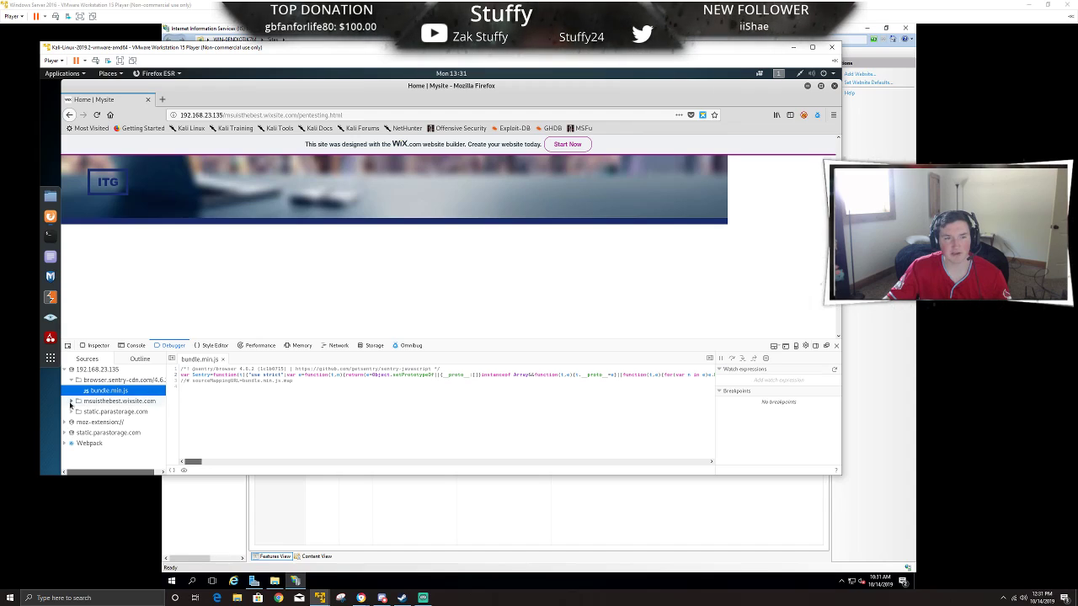
Read through the source of pentesting.html in the msuisthebest.wixsite.com folder, and return to its beginning.
left_click(95, 404)
left_click(95, 412)
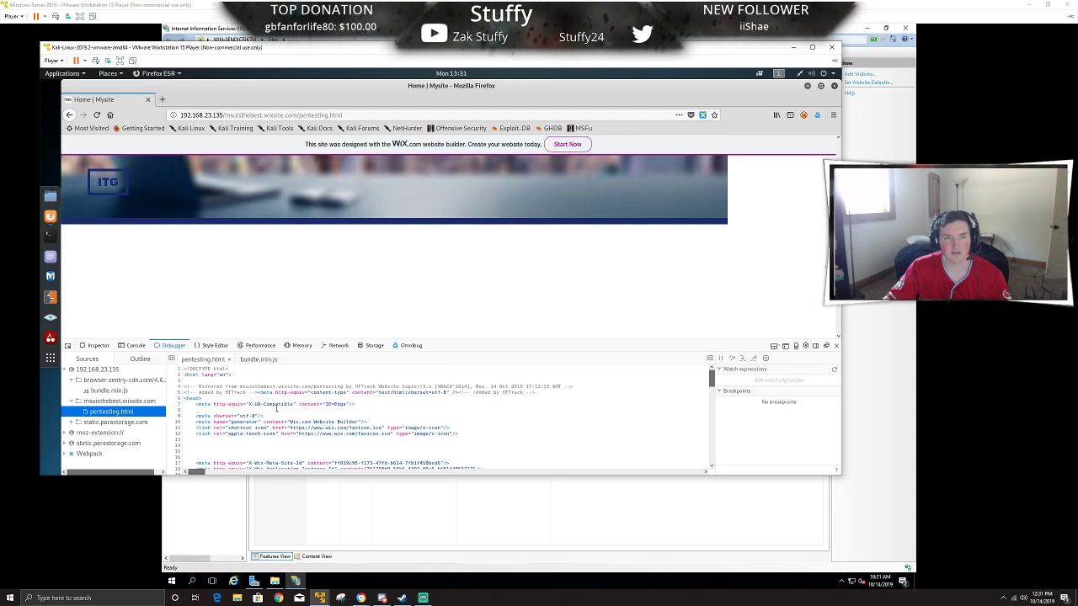
scroll(277, 408, "down", 20)
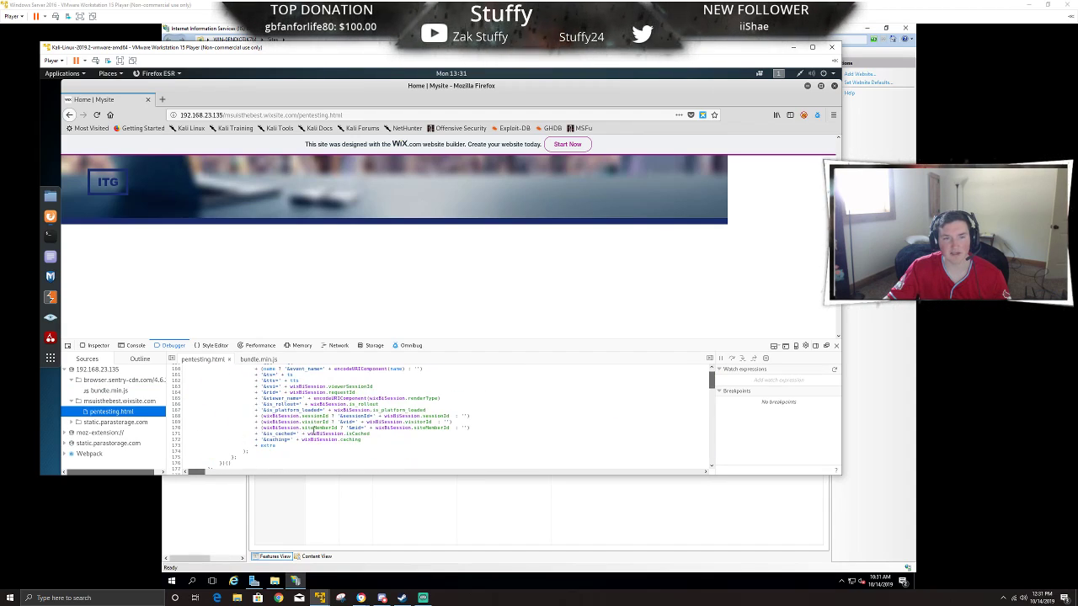
scroll(313, 432, "down", 20)
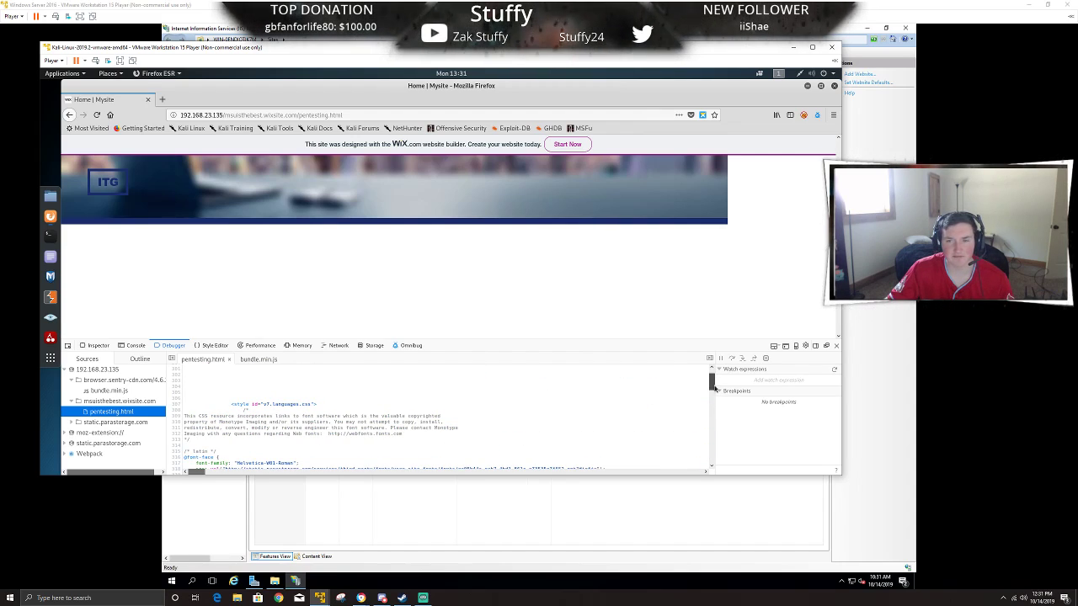
scroll(607, 378, "up", 20)
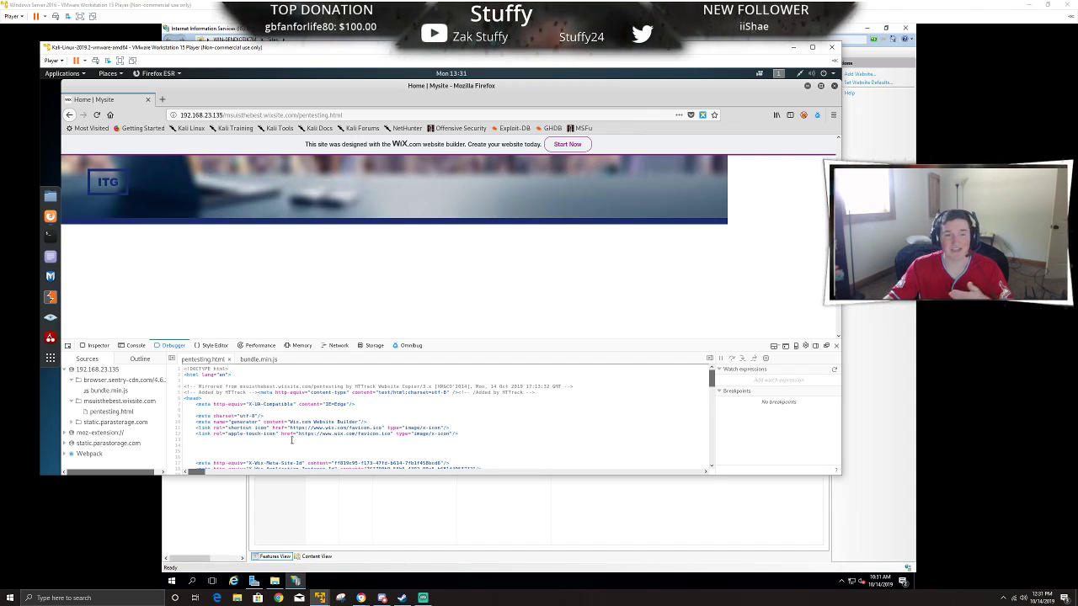
View the bolt-custom-elements script under static.parastorage.com, check the page's inline style sheets, and return to the HTML inspector.
left_click(70, 425)
left_click(108, 432)
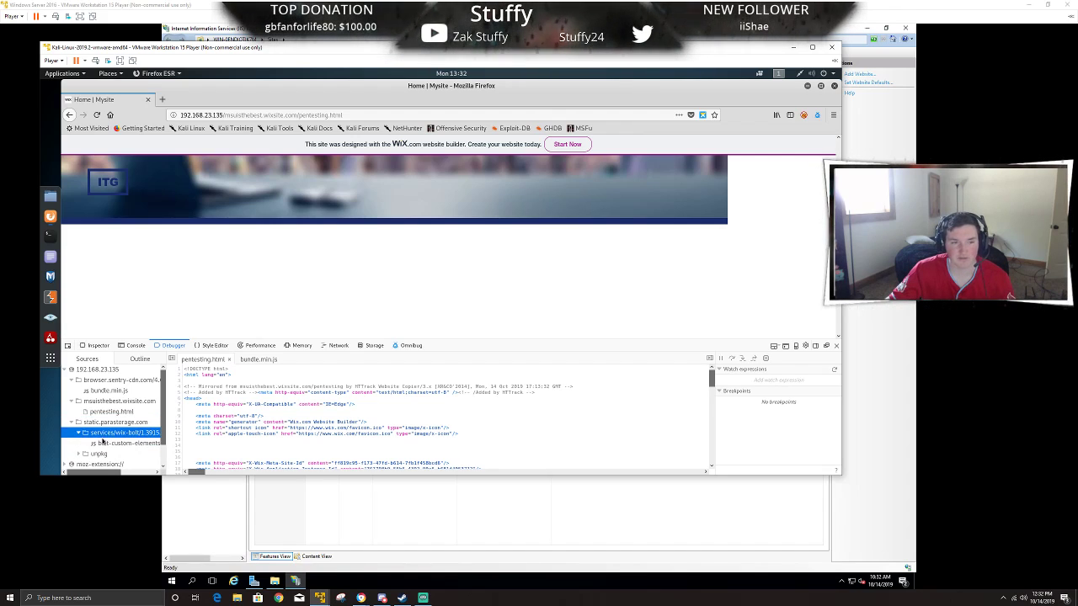
left_click(108, 444)
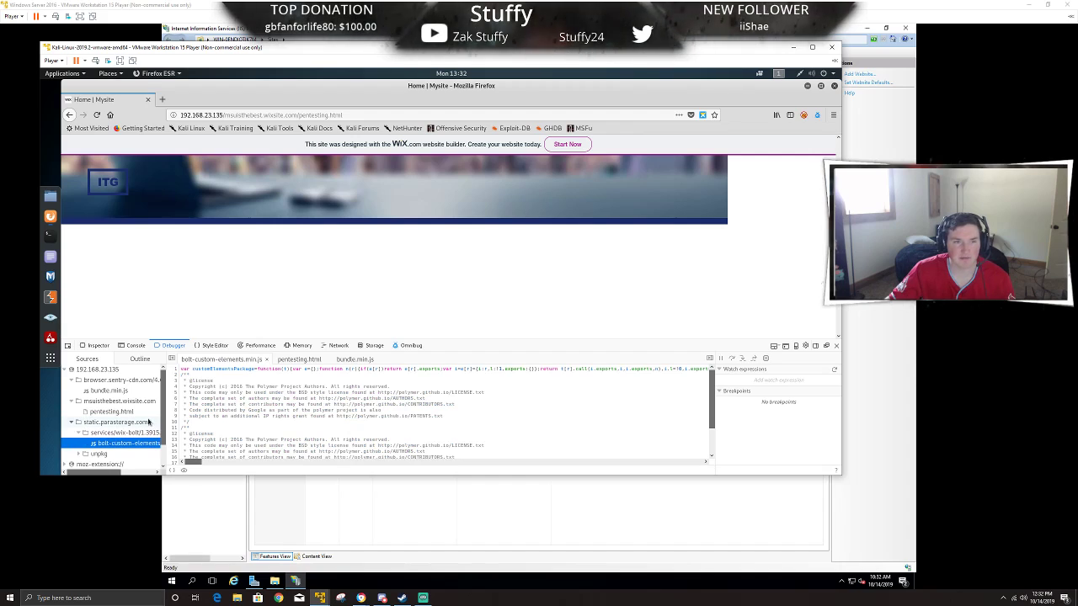
left_click(211, 349)
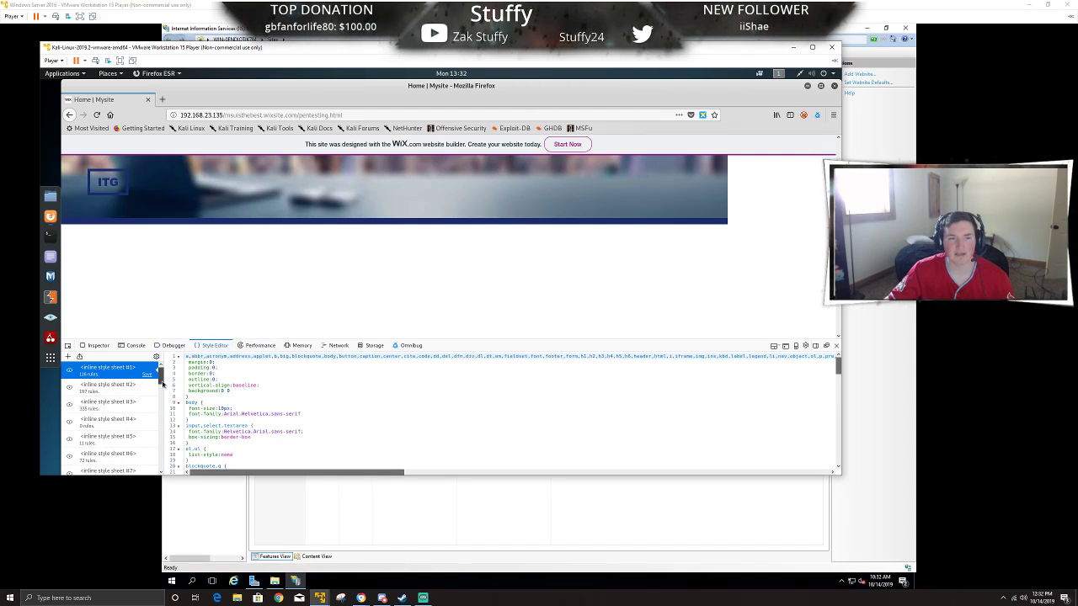
left_click(107, 344)
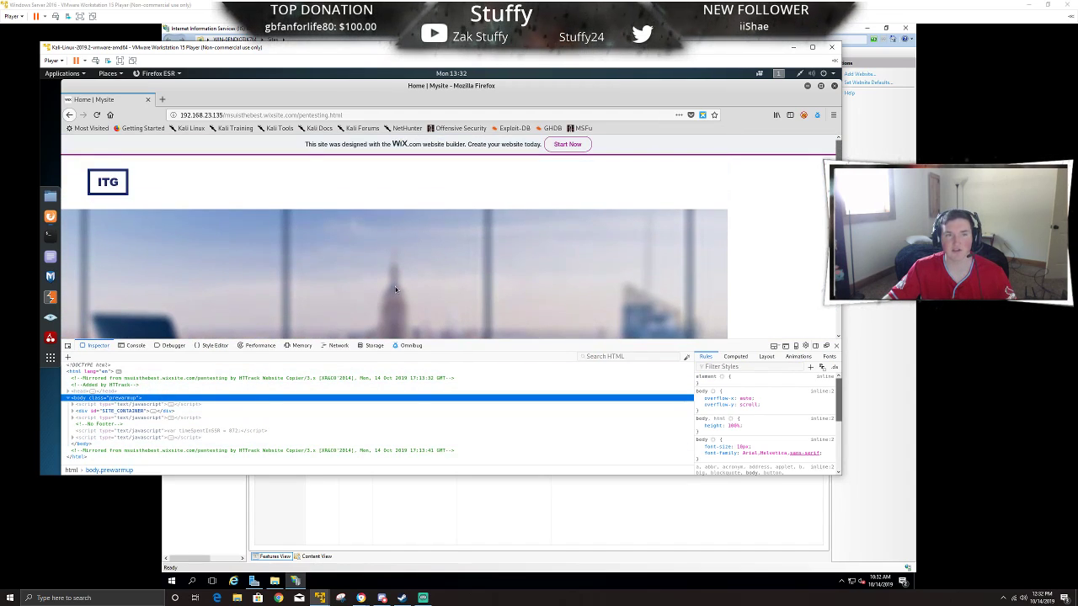
Review the copied site's technologies in Wappalyzer, including the web server, operating system, JavaScript frameworks and libraries.
left_click(702, 115)
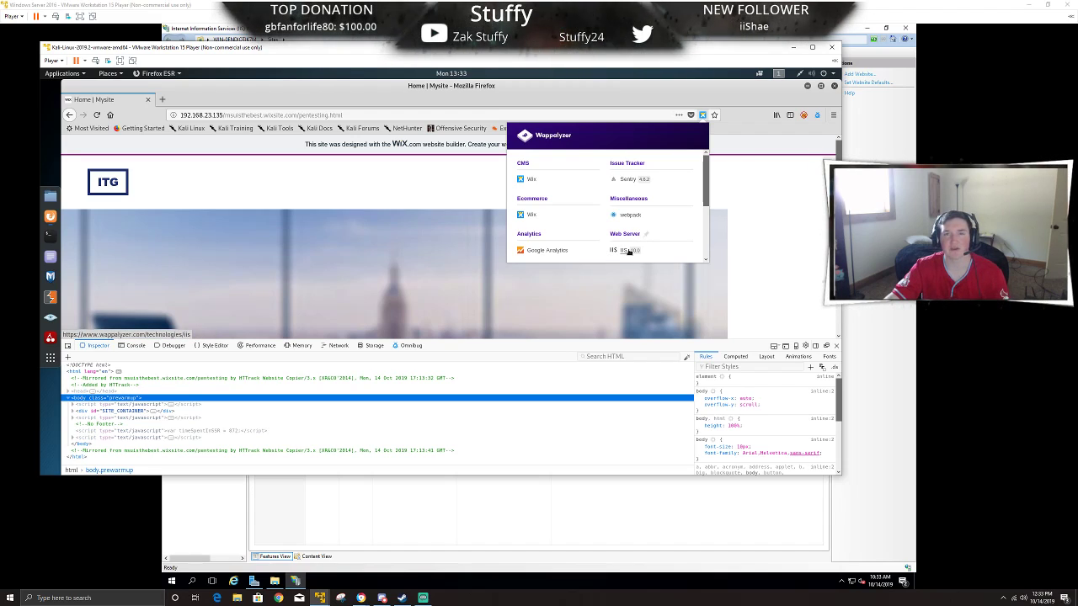
scroll(630, 211, "down", 3)
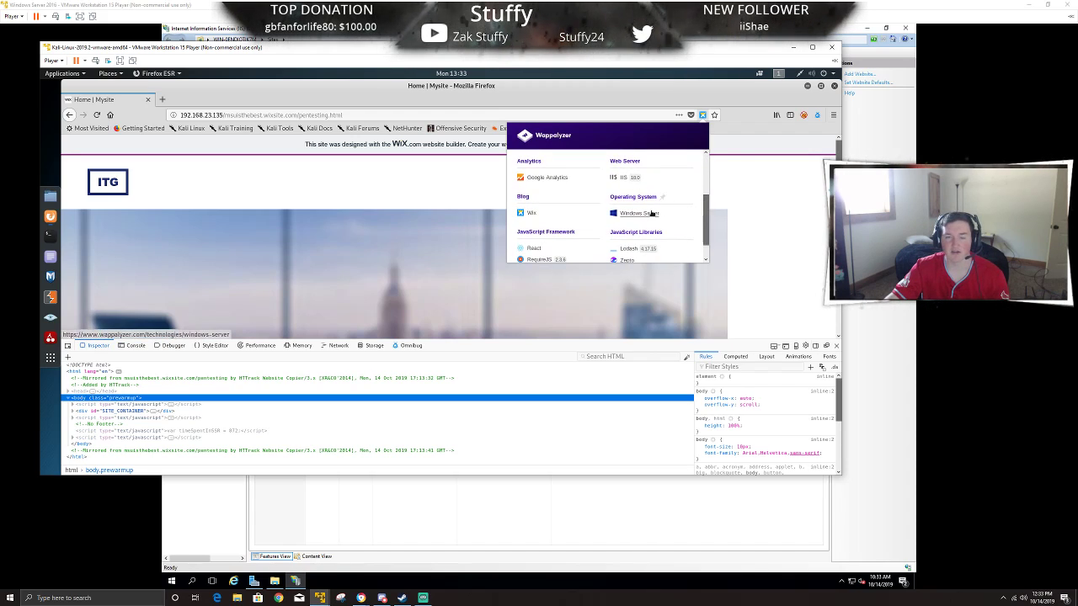
scroll(584, 219, "down", 1)
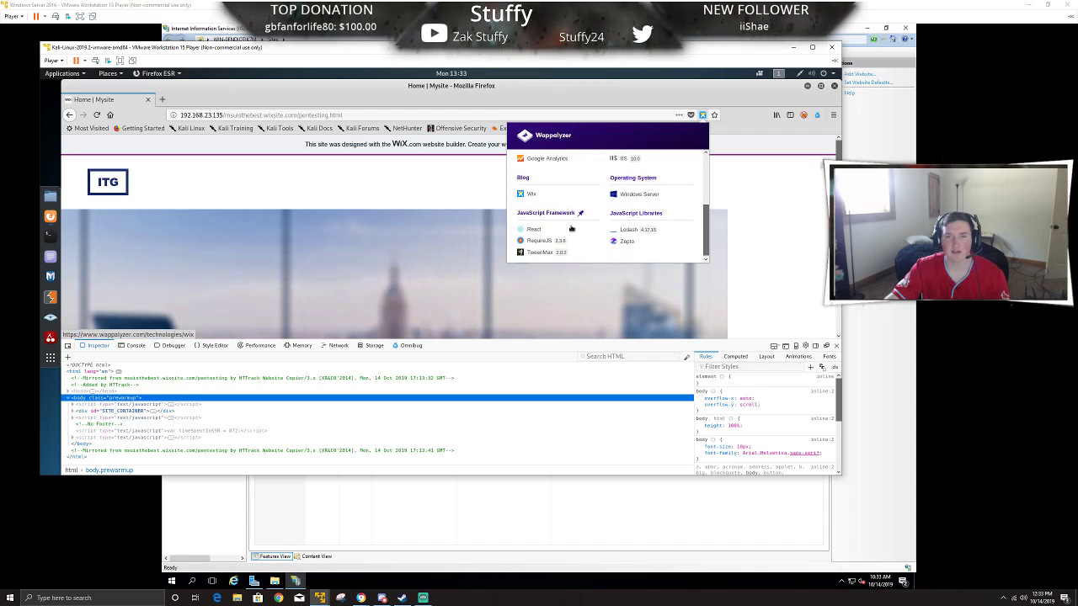
Look through the copied site's full Wappalyzer technology list again, and close both it and the developer tools.
scroll(538, 241, "down", 1)
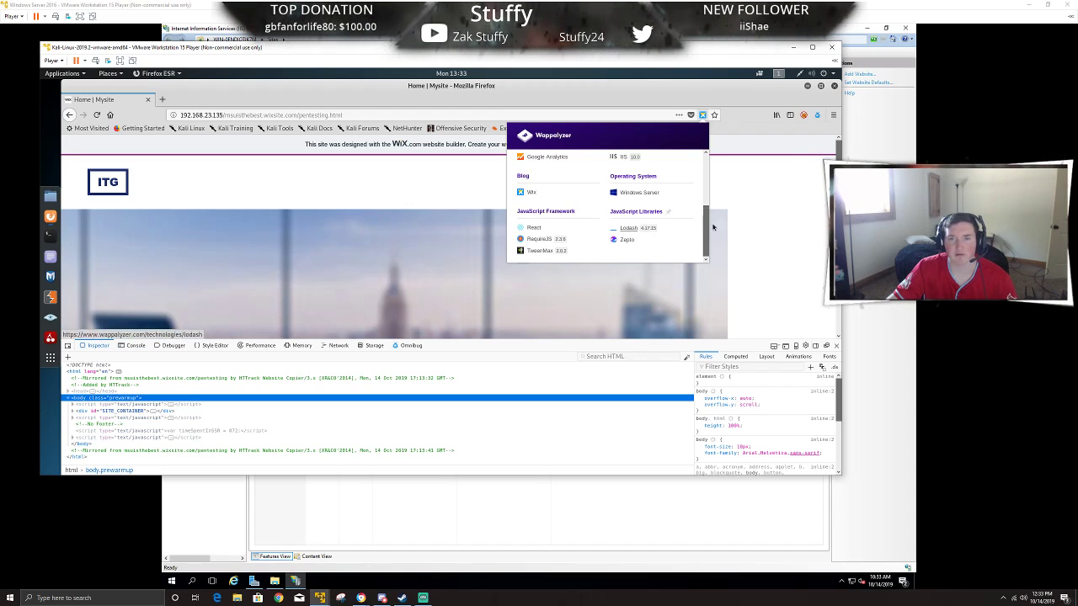
scroll(697, 195, "up", 3)
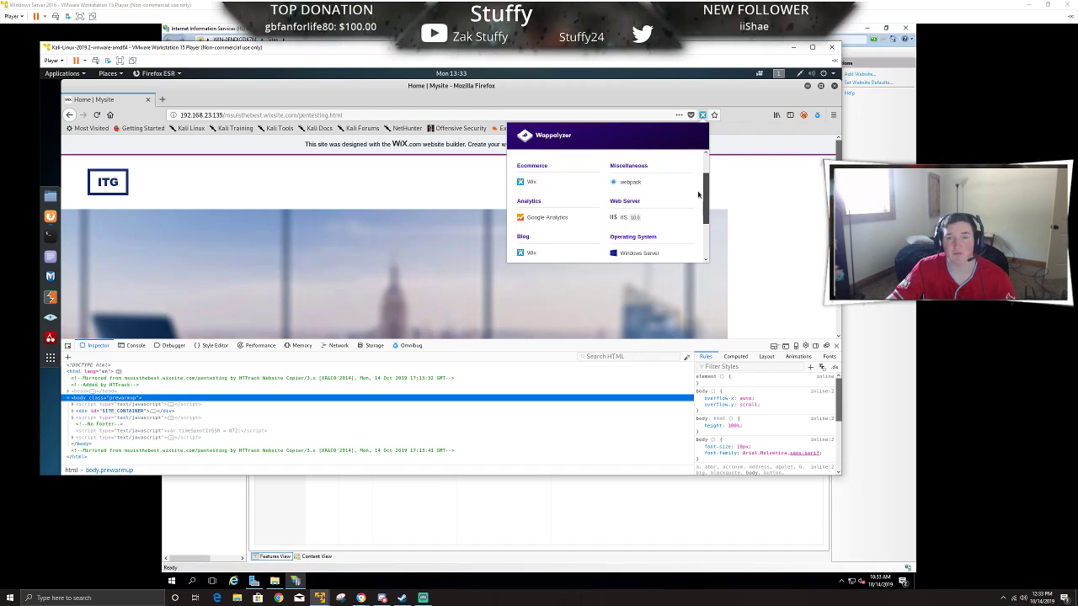
scroll(698, 195, "down", 2)
scroll(698, 195, "up", 5)
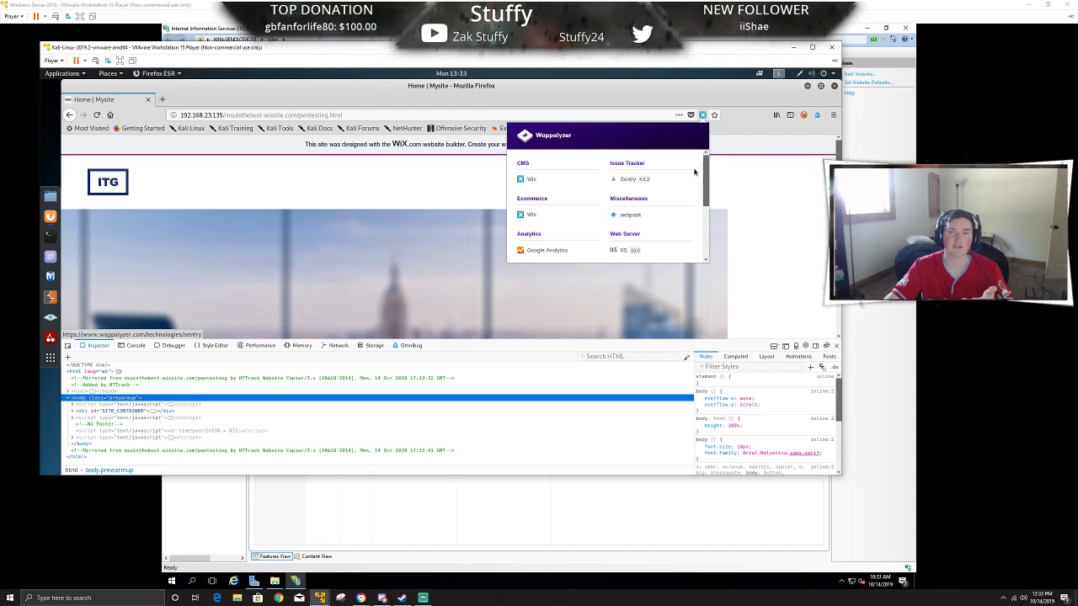
scroll(704, 243, "down", 3)
left_click_drag(705, 242, 713, 157)
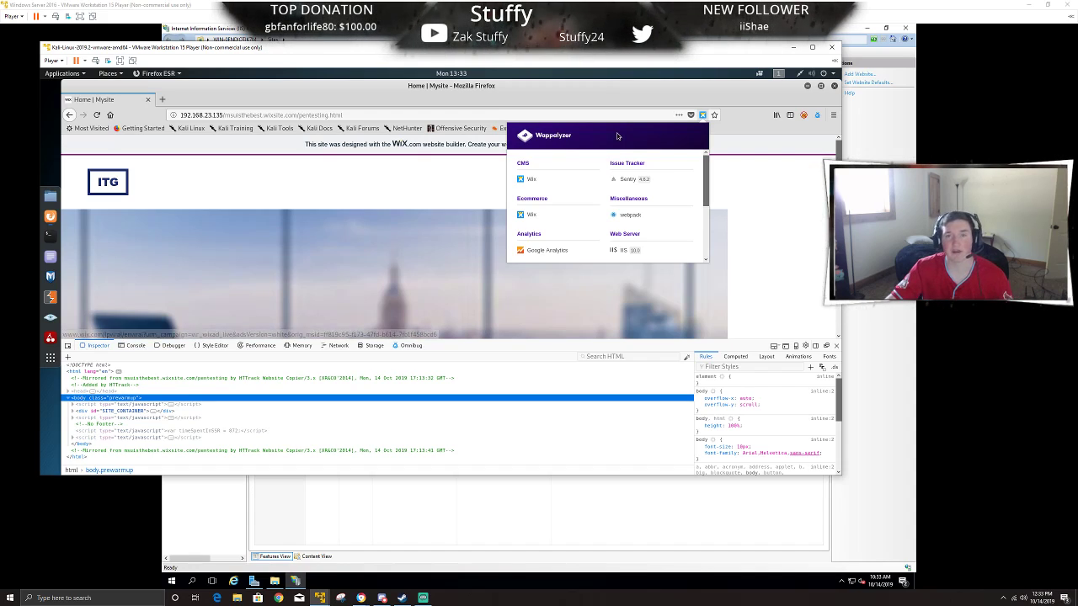
left_click(703, 115)
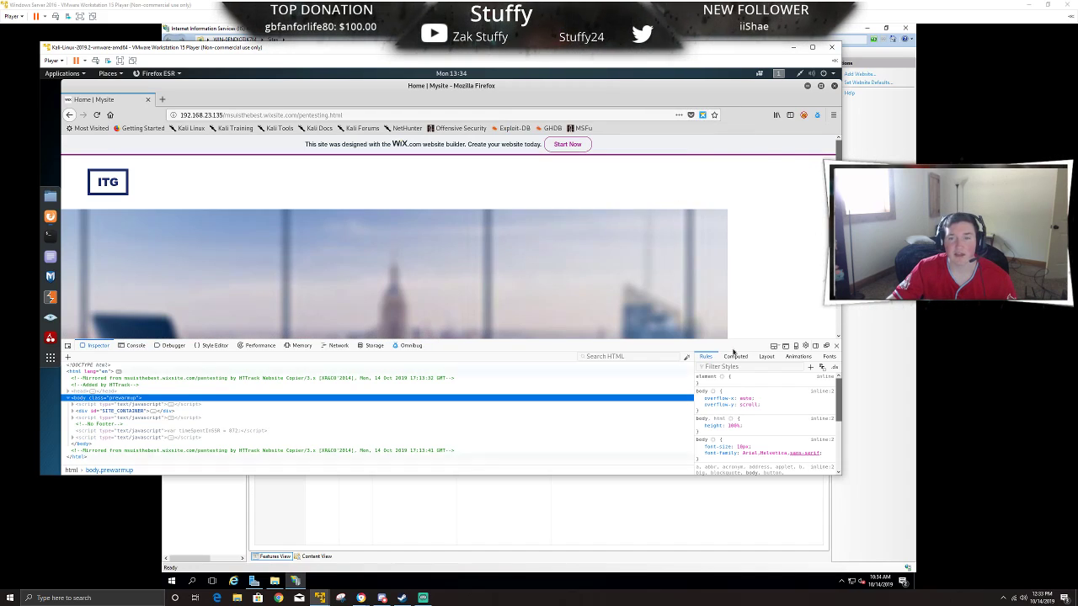
left_click(835, 346)
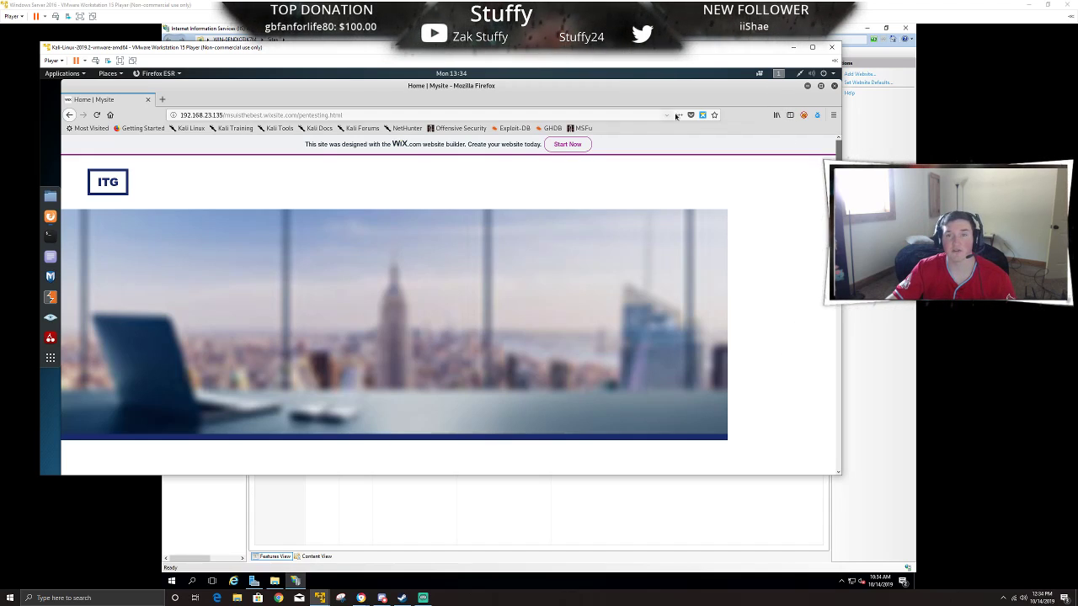
Go to google.com in the Kali browser and search for "random site".
left_click(621, 118)
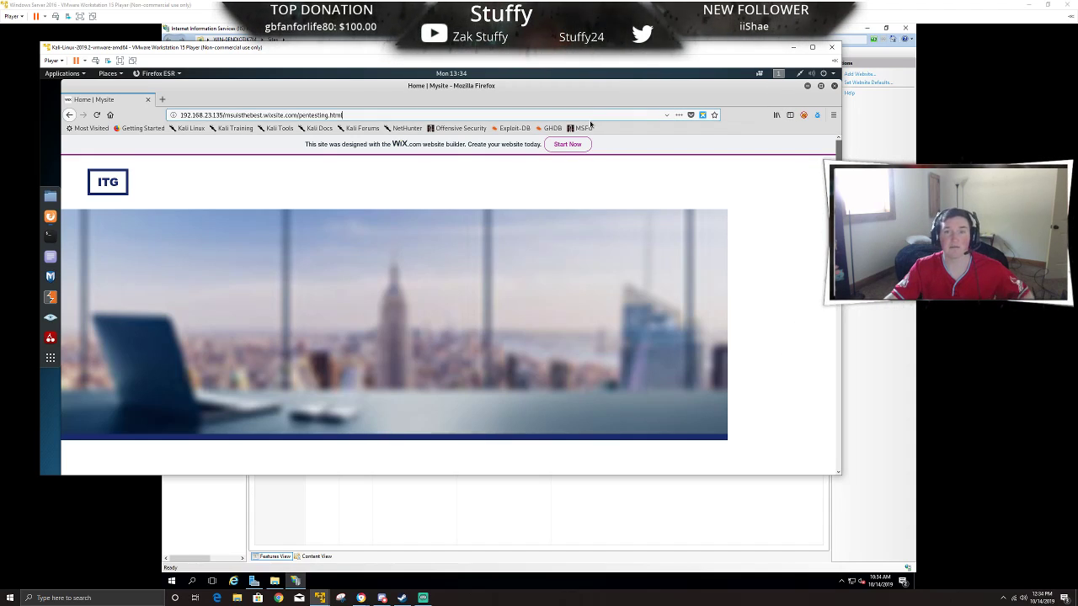
key("ctrl+a")
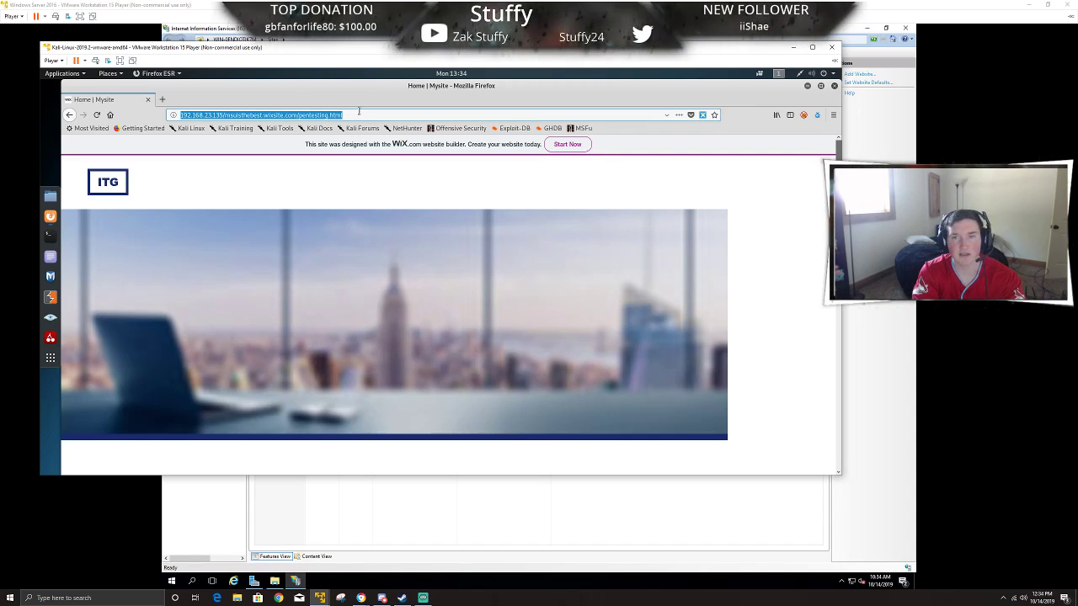
type("google.com")
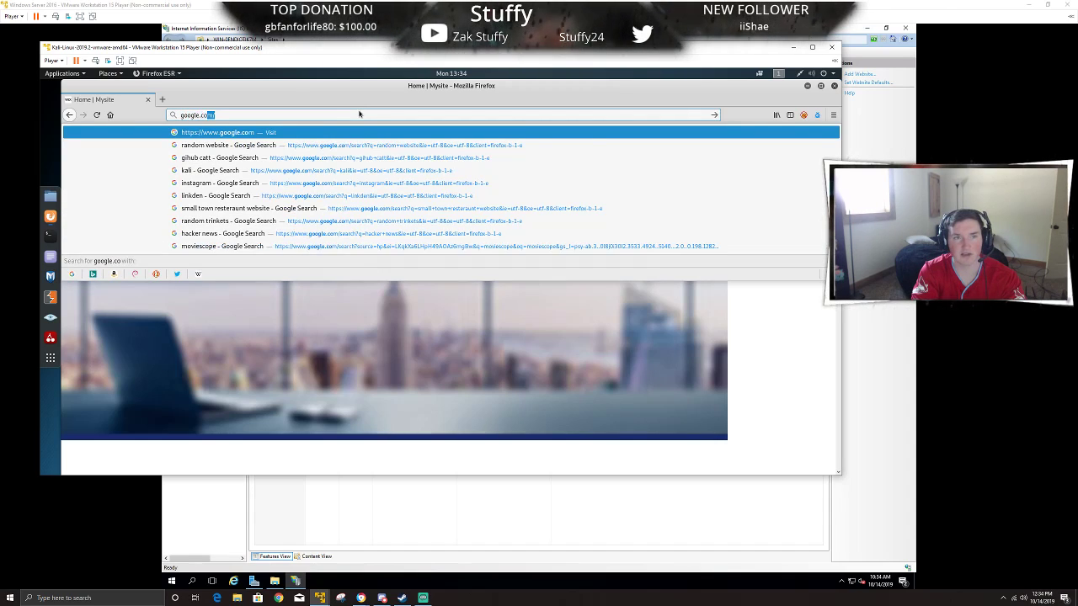
key("Return")
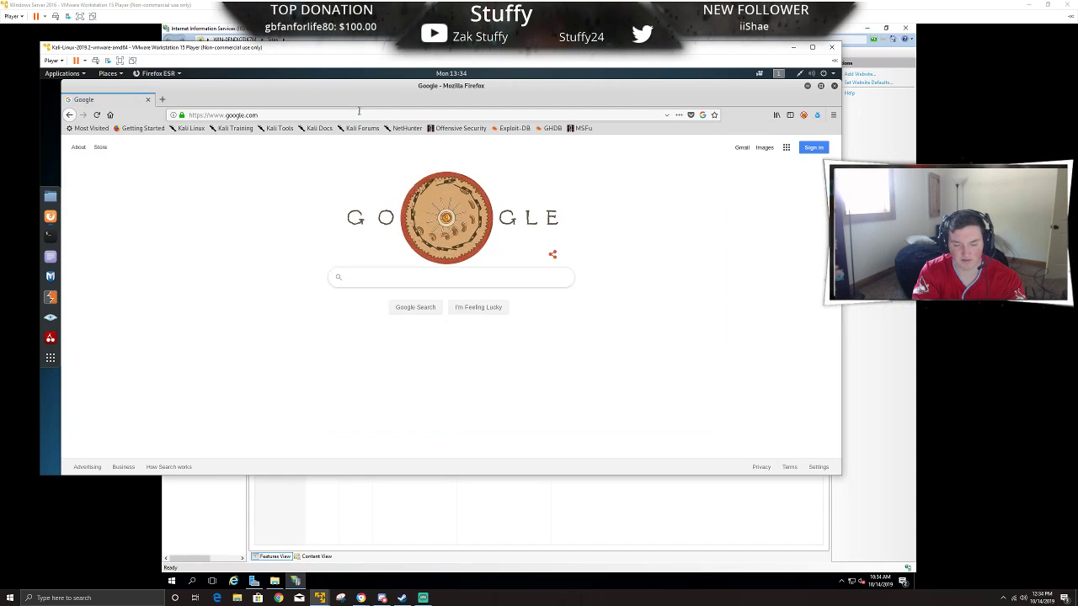
type("random site")
key("Return")
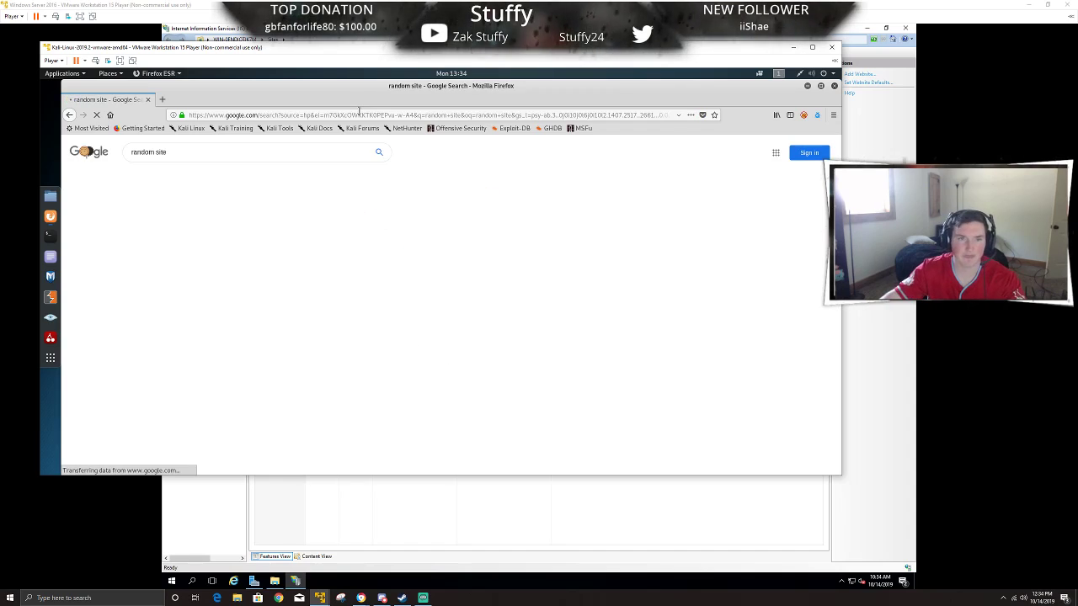
Open the "15 Hilariously Random Websites to Help You Procrastinate" article from the results and follow its "Koalas to the Max" link.
scroll(287, 264, "down", 3)
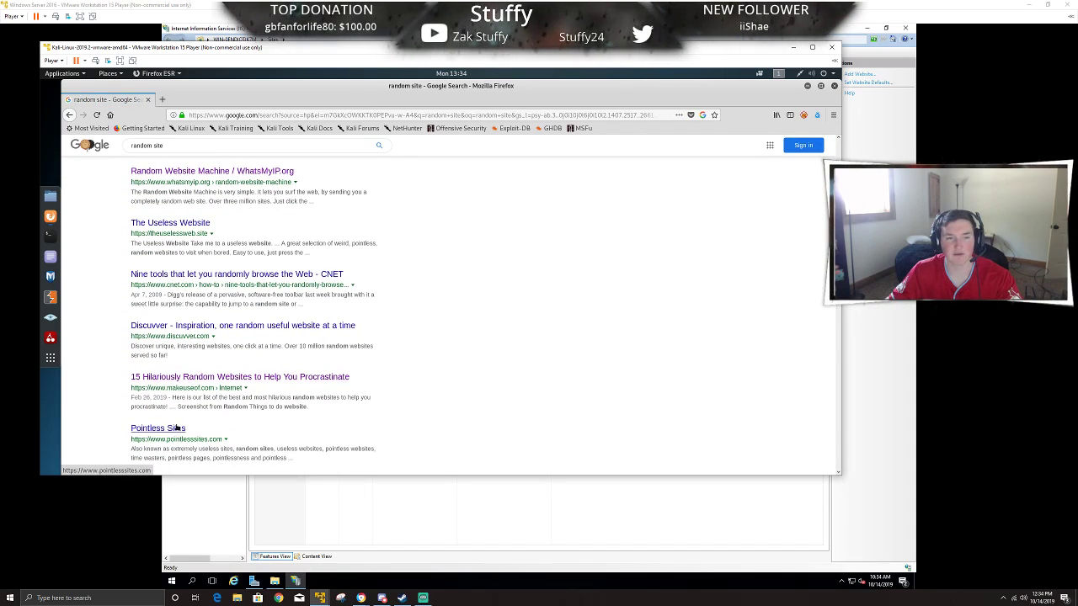
left_click(192, 380)
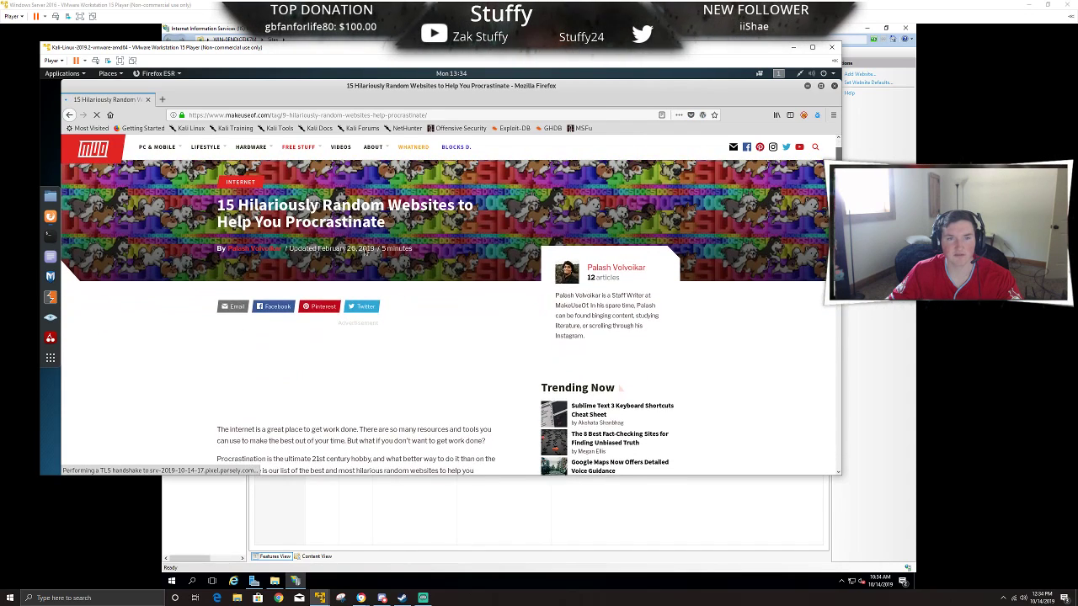
scroll(421, 311, "down", 5)
scroll(416, 308, "down", 1)
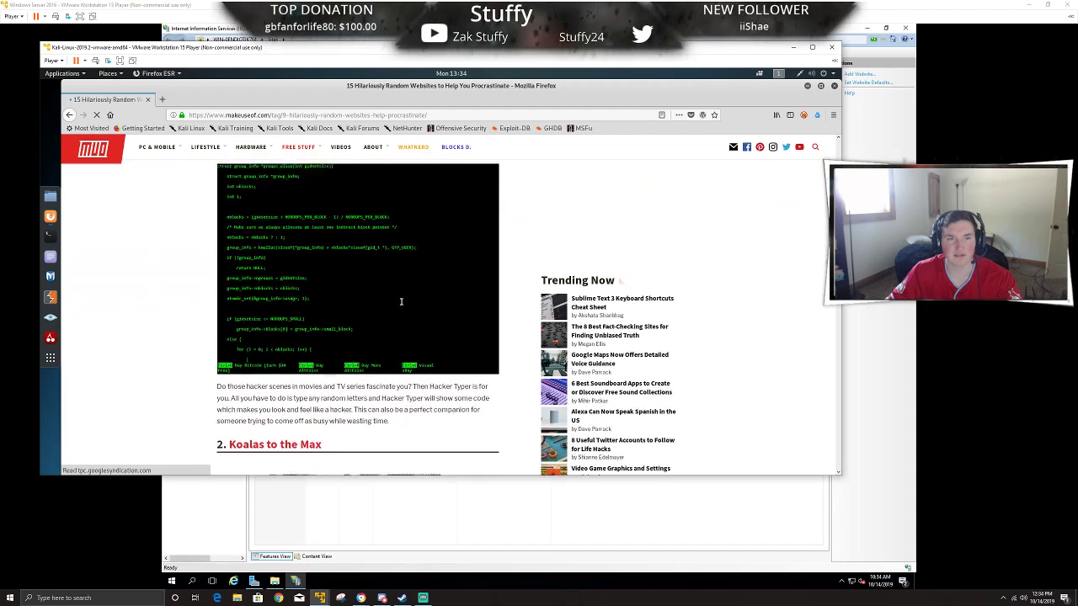
scroll(401, 301, "up", 1)
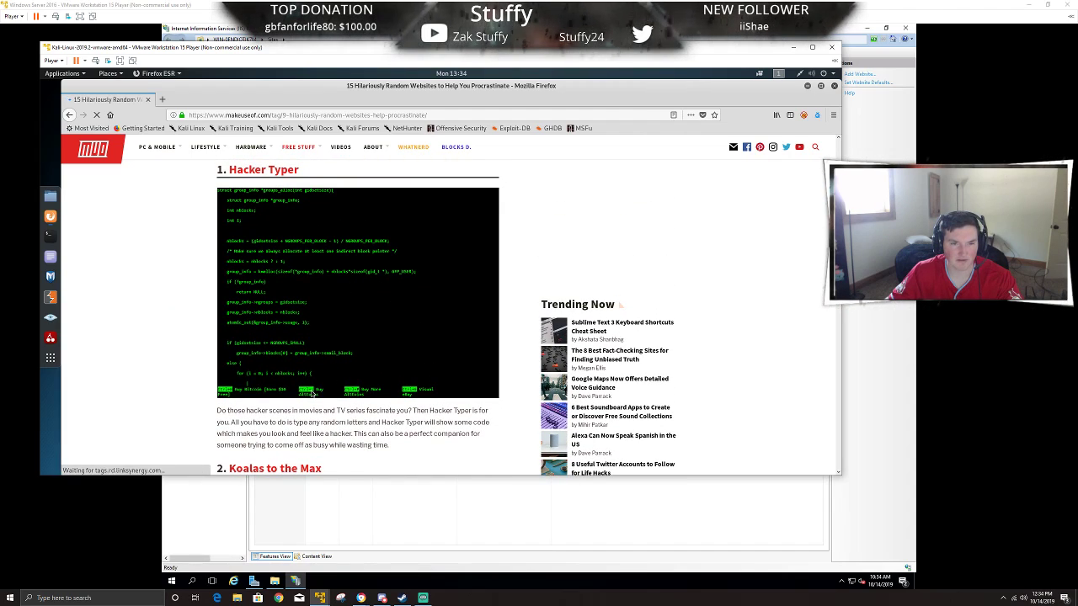
scroll(346, 371, "up", 2)
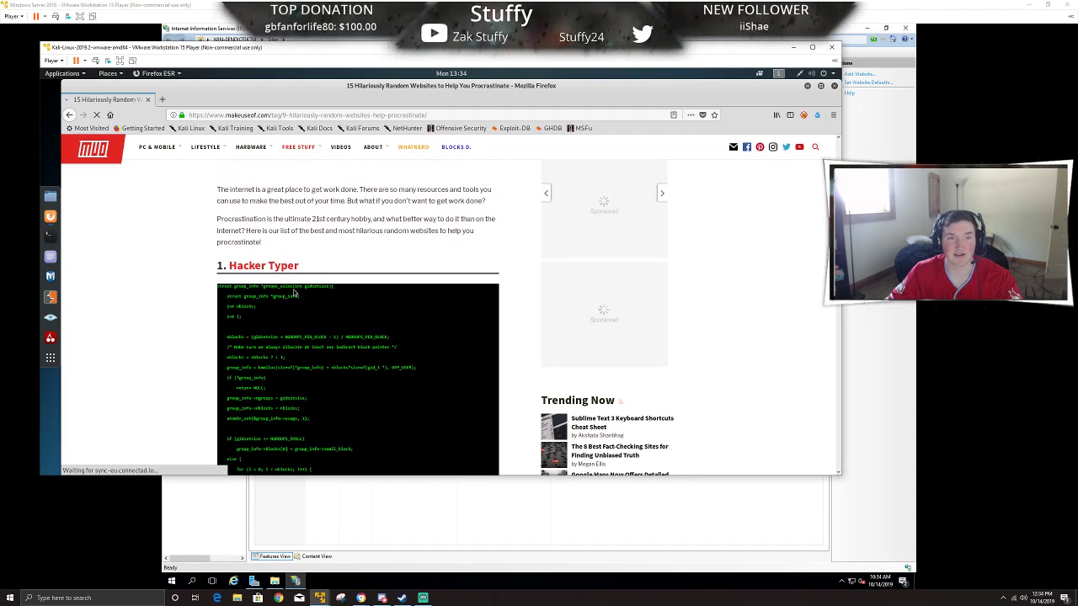
scroll(265, 328, "down", 3)
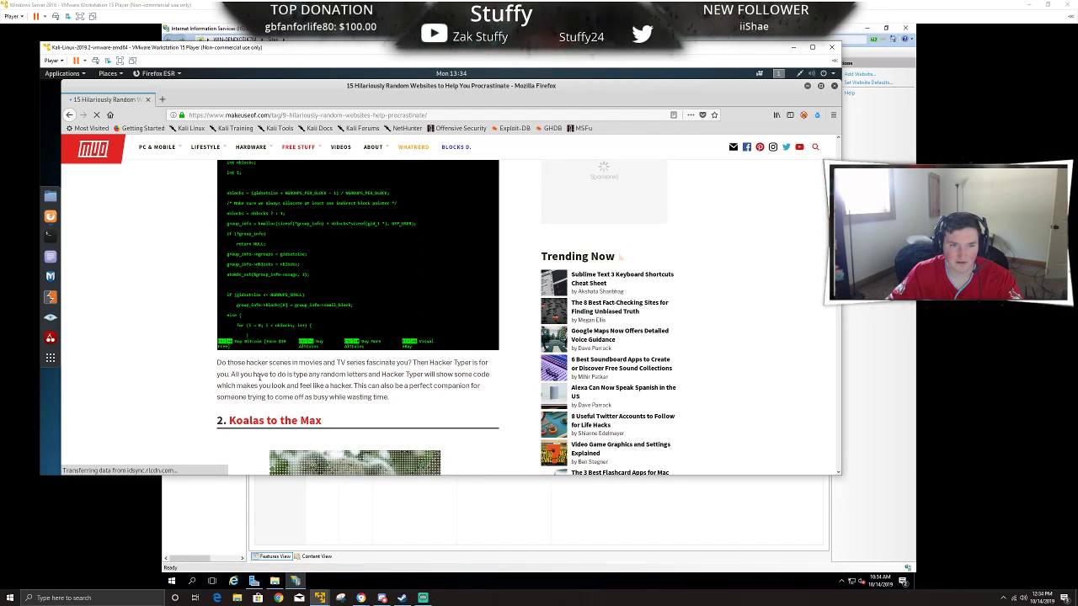
scroll(260, 376, "down", 1)
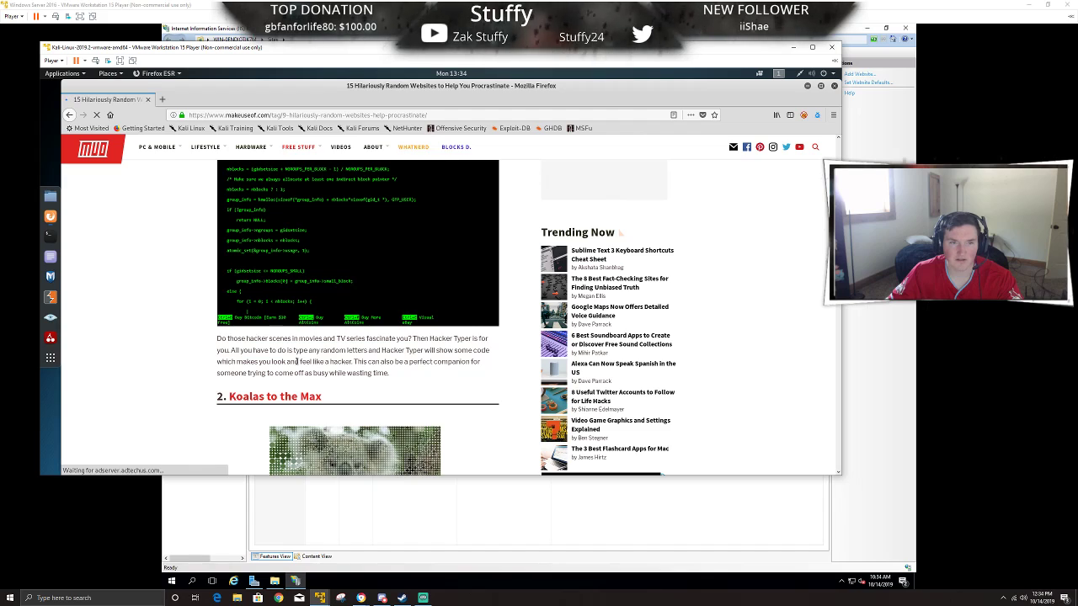
scroll(299, 361, "down", 4)
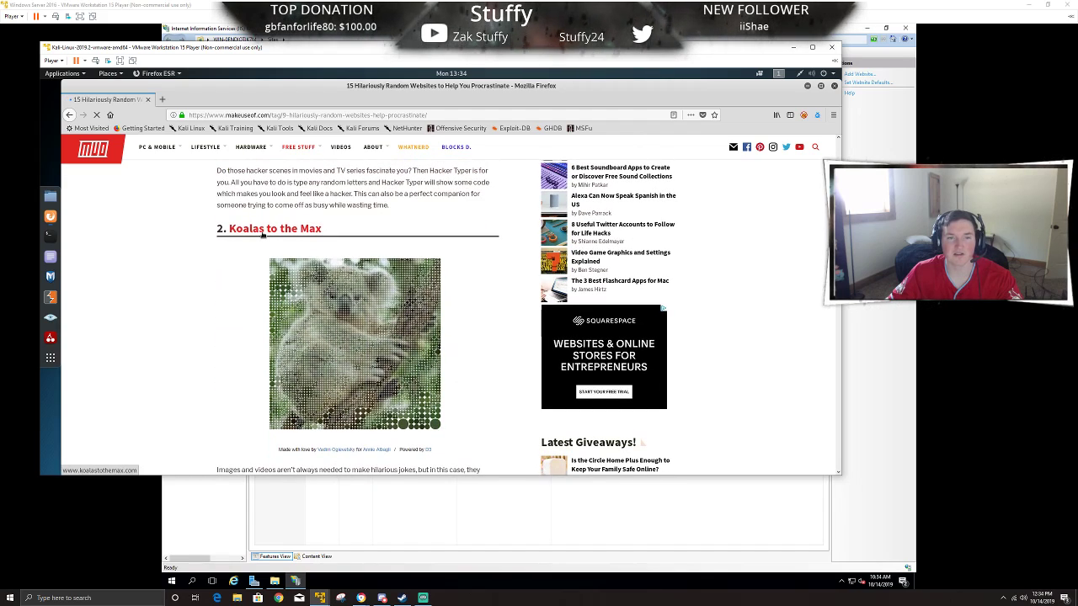
left_click(262, 233)
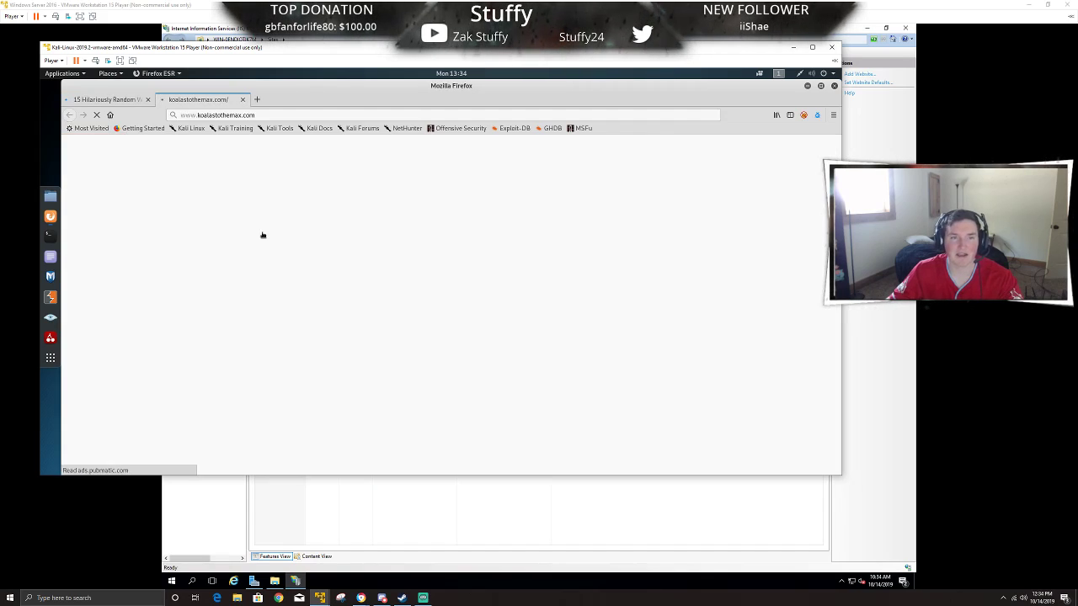
Close the article, try out the circles on the Koalas to the Max page, and close the browser.
left_click(148, 99)
mouse_move(470, 338)
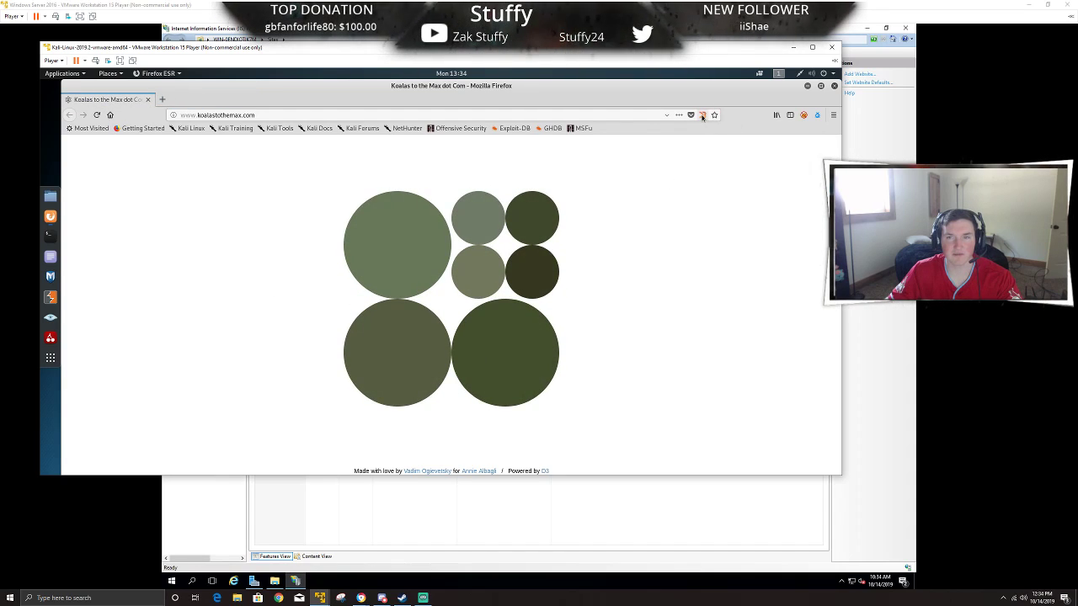
mouse_move(513, 240)
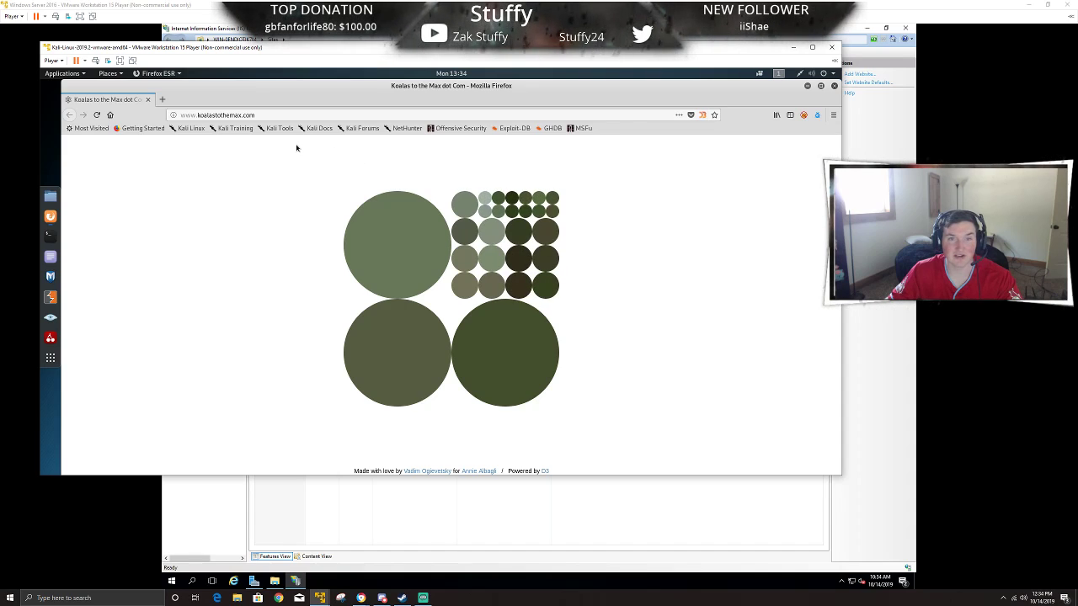
left_click(148, 100)
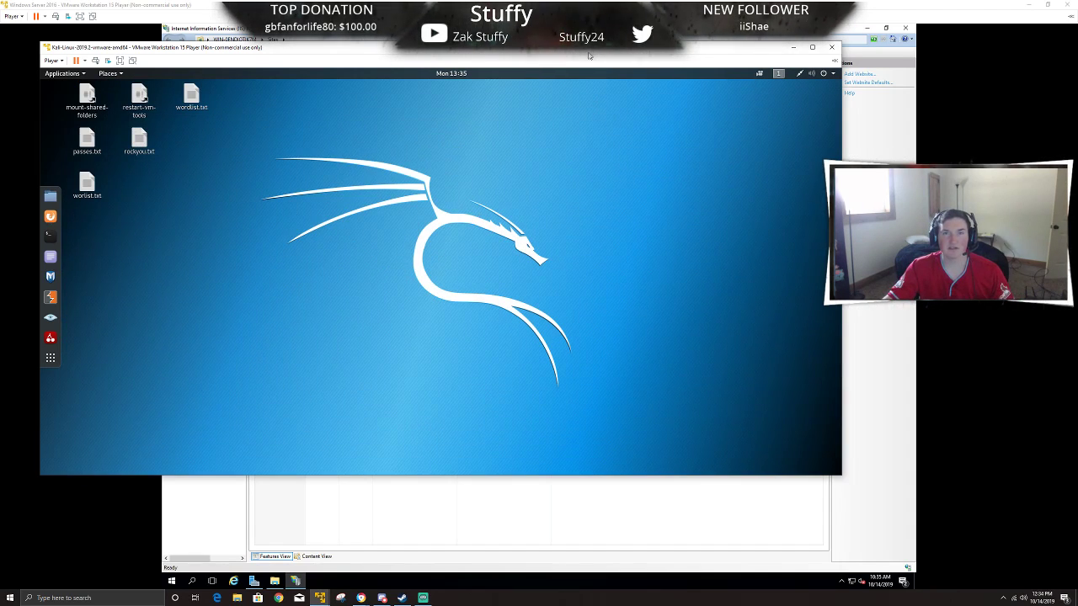
Minimize the Kali virtual machine, IIS Manager and Server Manager windows to show the Windows Server desktop.
left_click_drag(588, 52, 677, 106)
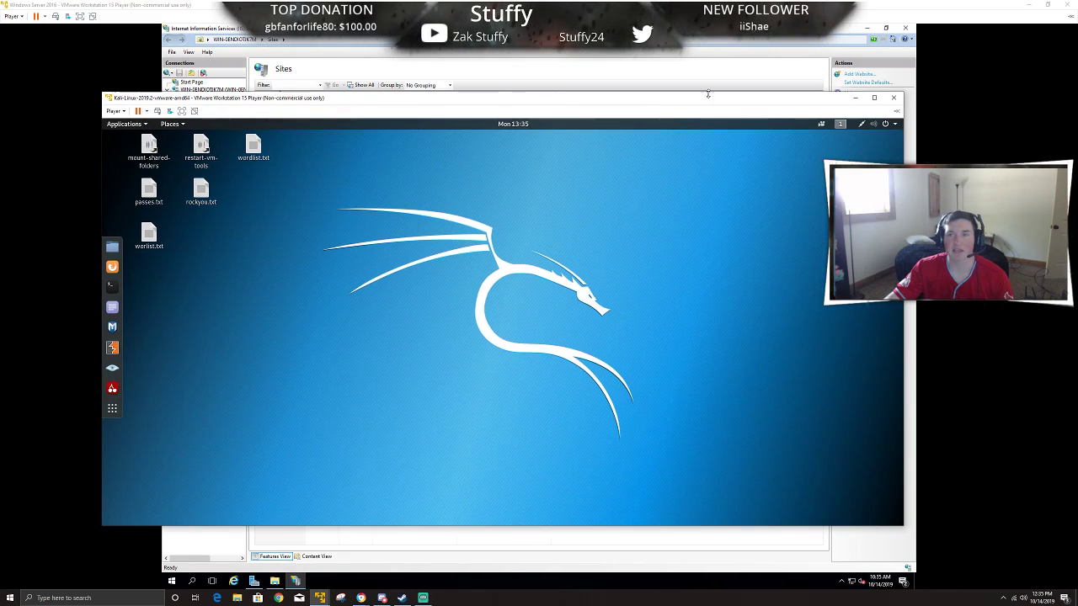
left_click(855, 98)
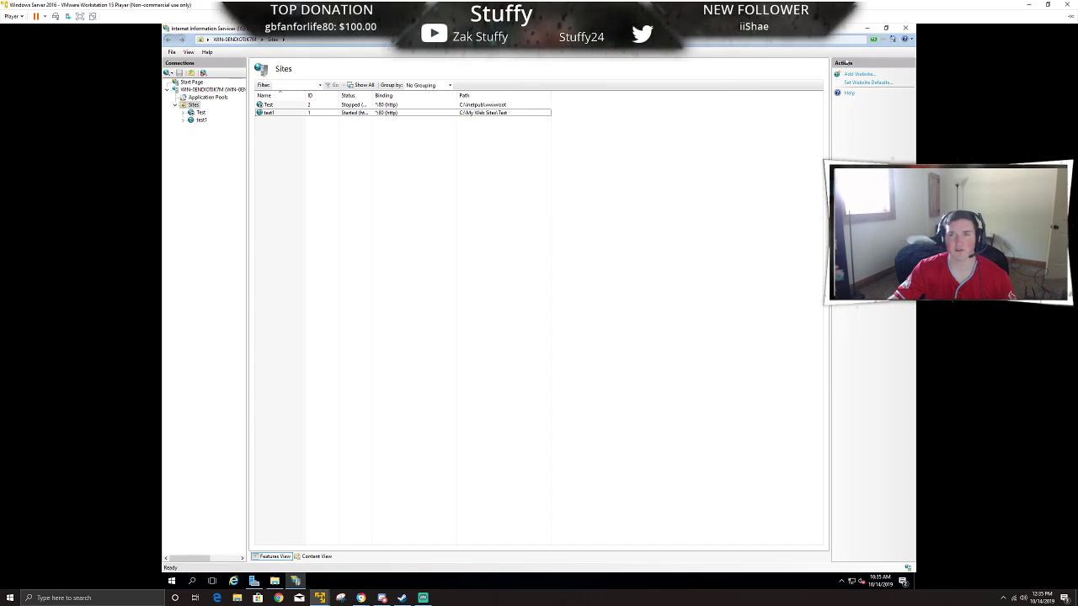
left_click(873, 31)
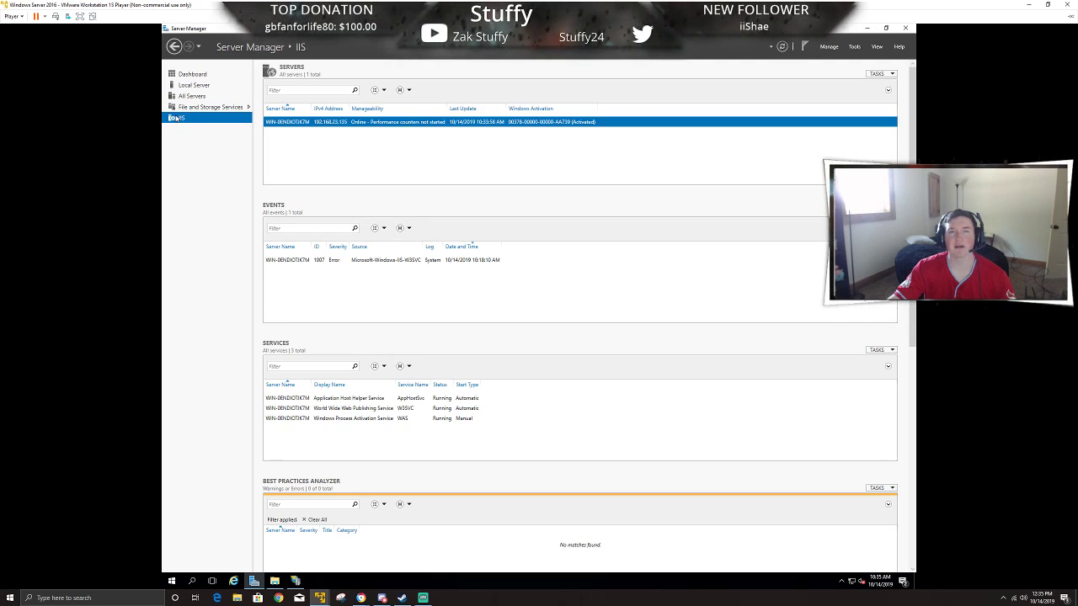
left_click(866, 27)
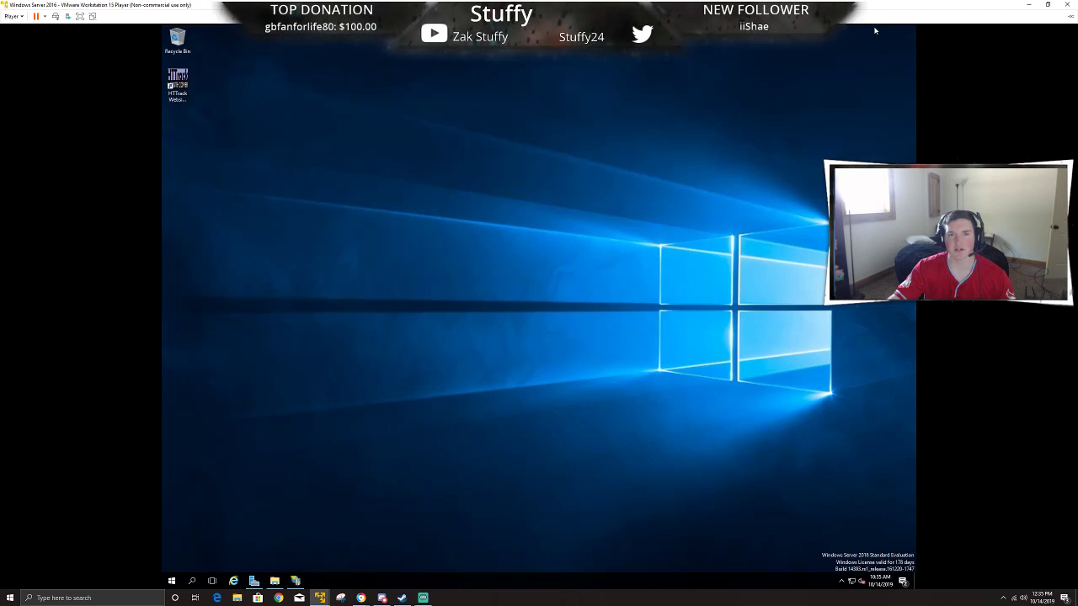
left_click(423, 598)
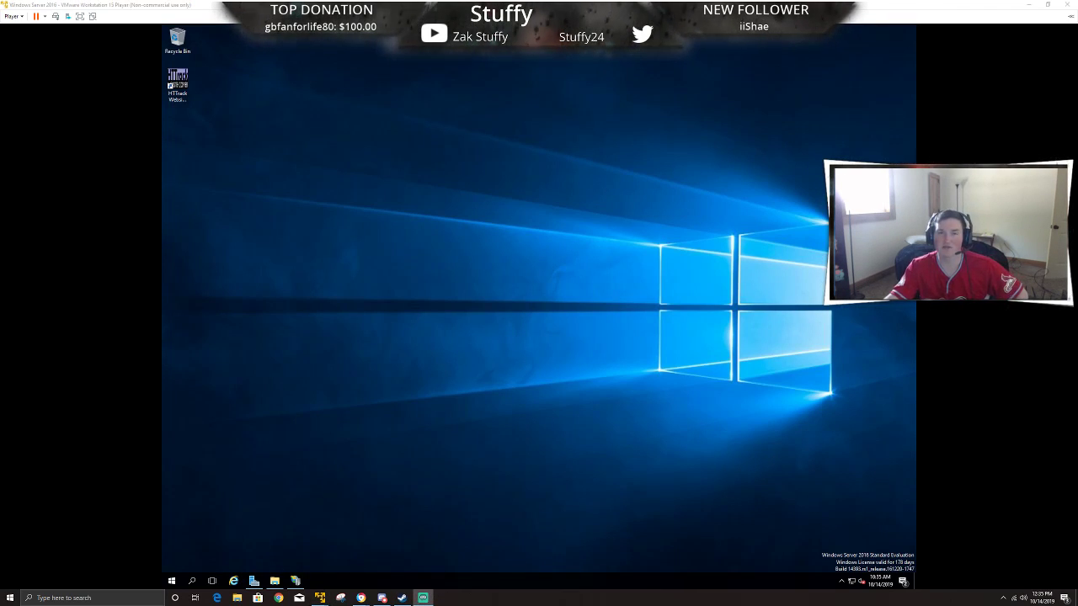